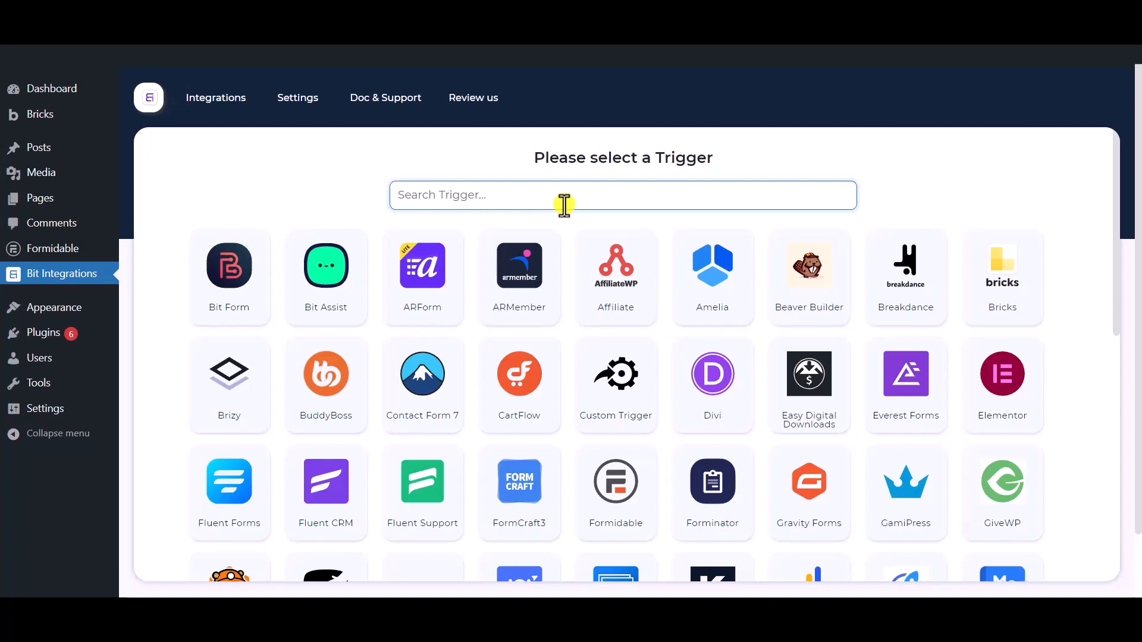
Step: Pick Formidable as the trigger with its Contact Form, then continue
type("formidable")
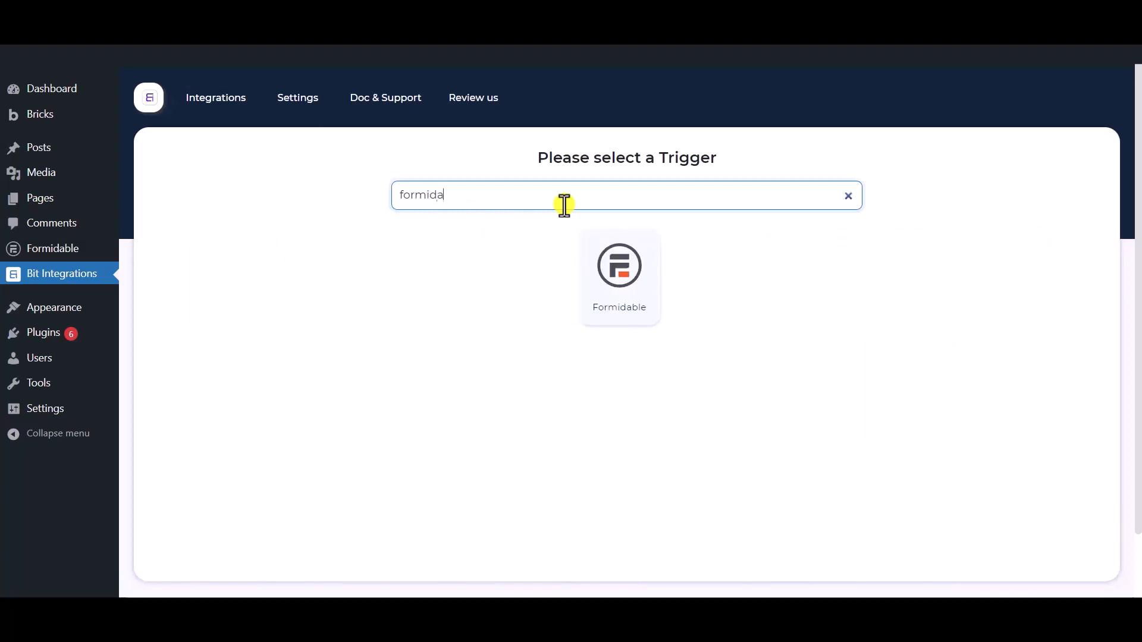
left_click(625, 313)
left_click(583, 382)
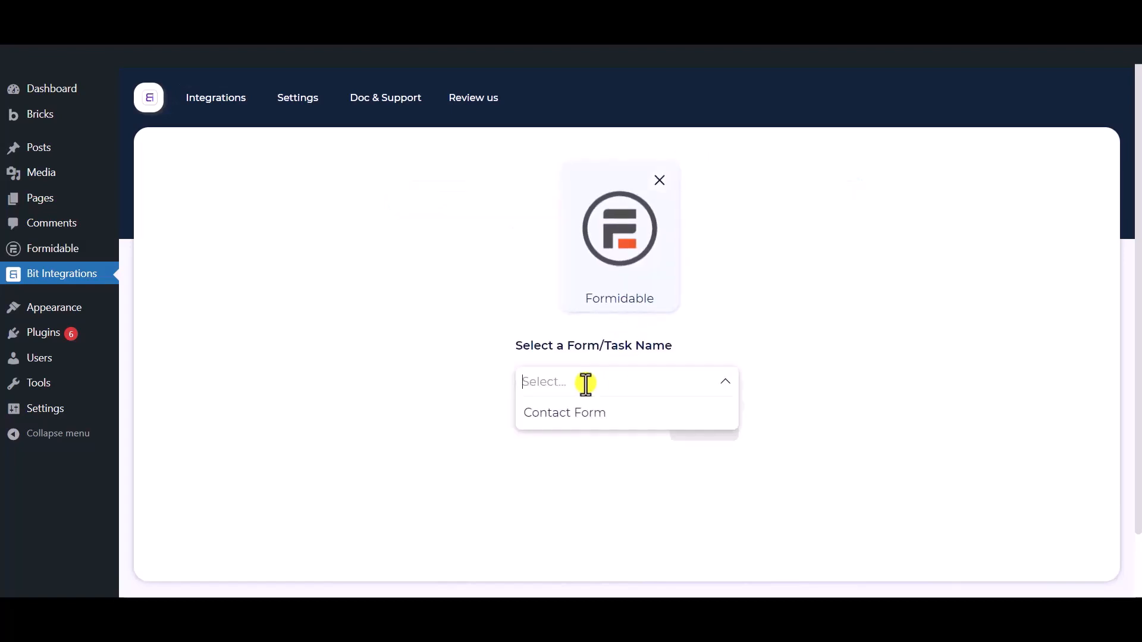
left_click(612, 427)
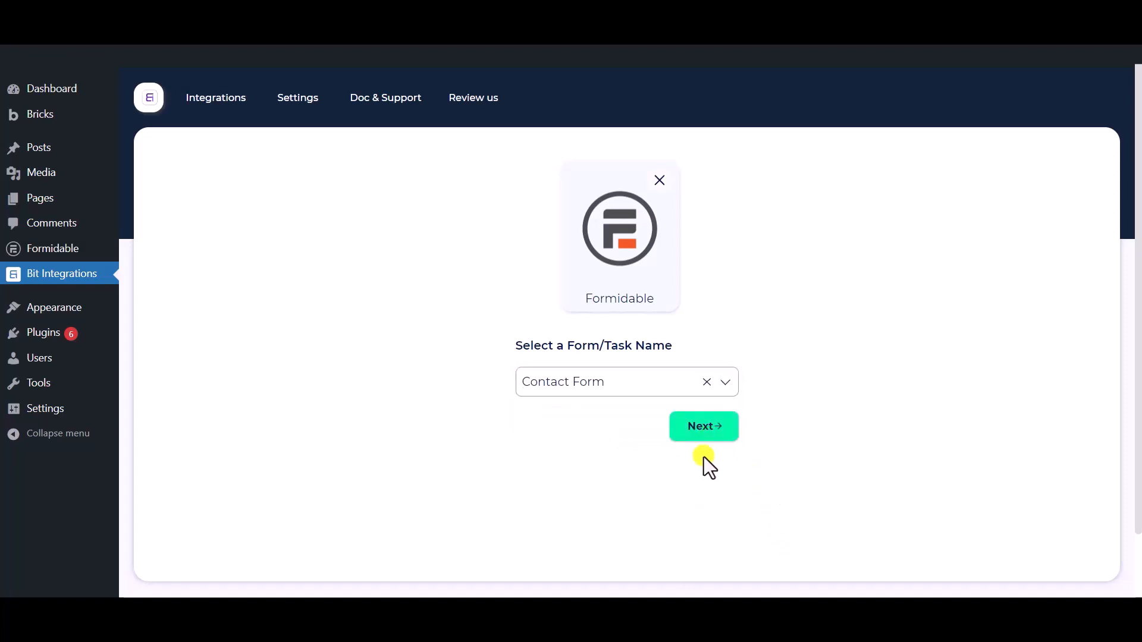
left_click(704, 437)
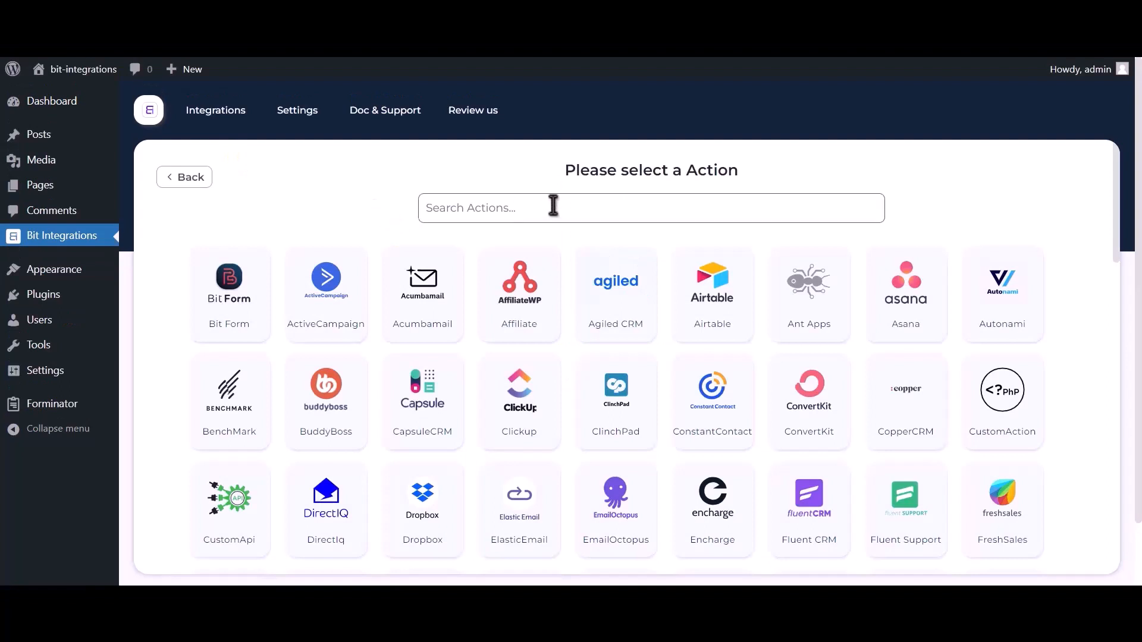
Step: Choose Google Contacts as the action and open the Google API Console for credentials
type("google contacts")
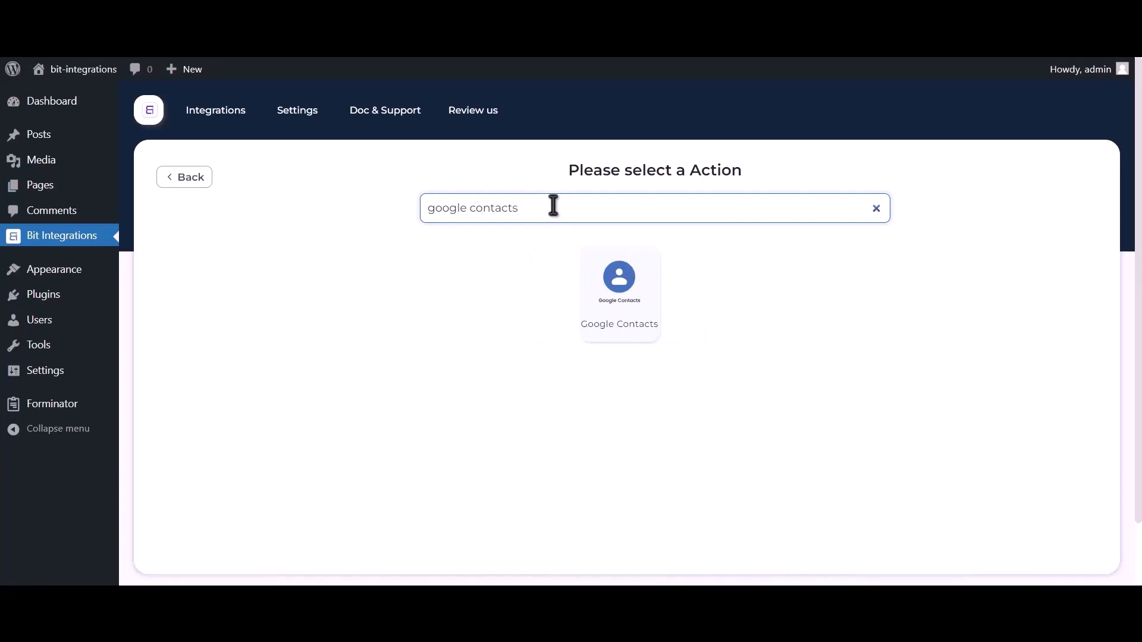
left_click(614, 304)
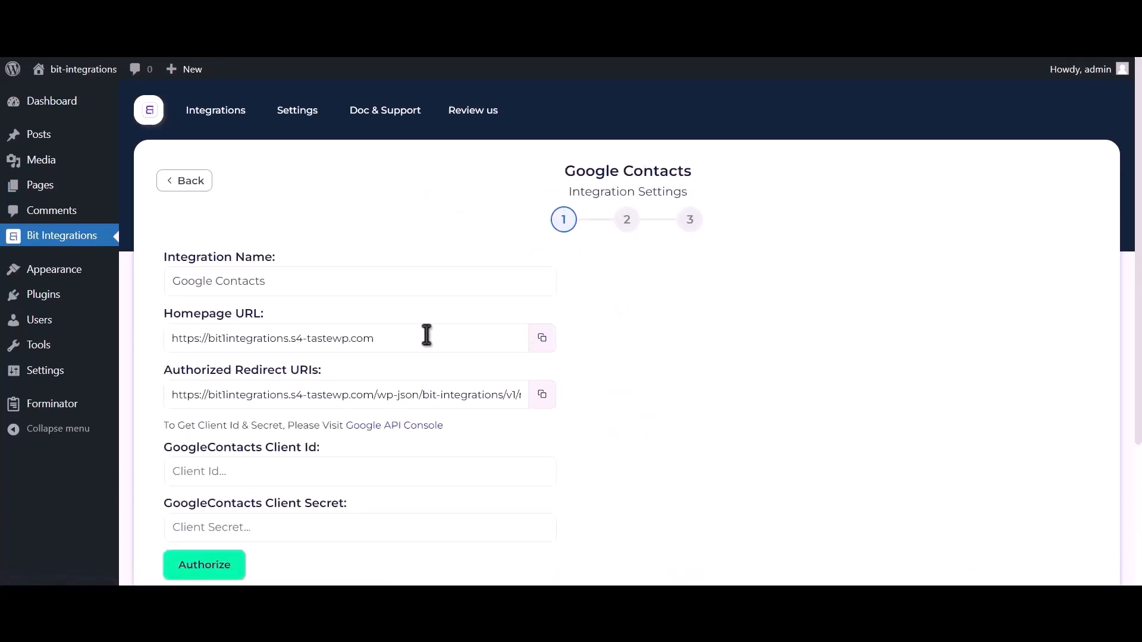
left_click_drag(164, 426, 349, 428)
left_click(405, 426)
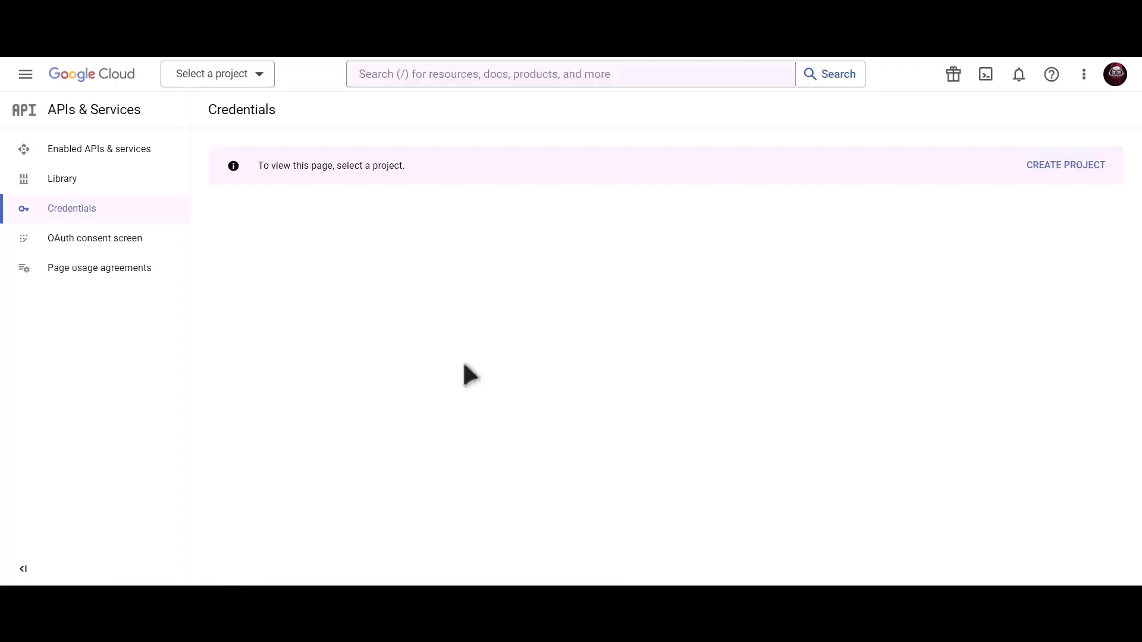
Step: Create a new Google Cloud project named 'Bit Integrations'
left_click(1070, 171)
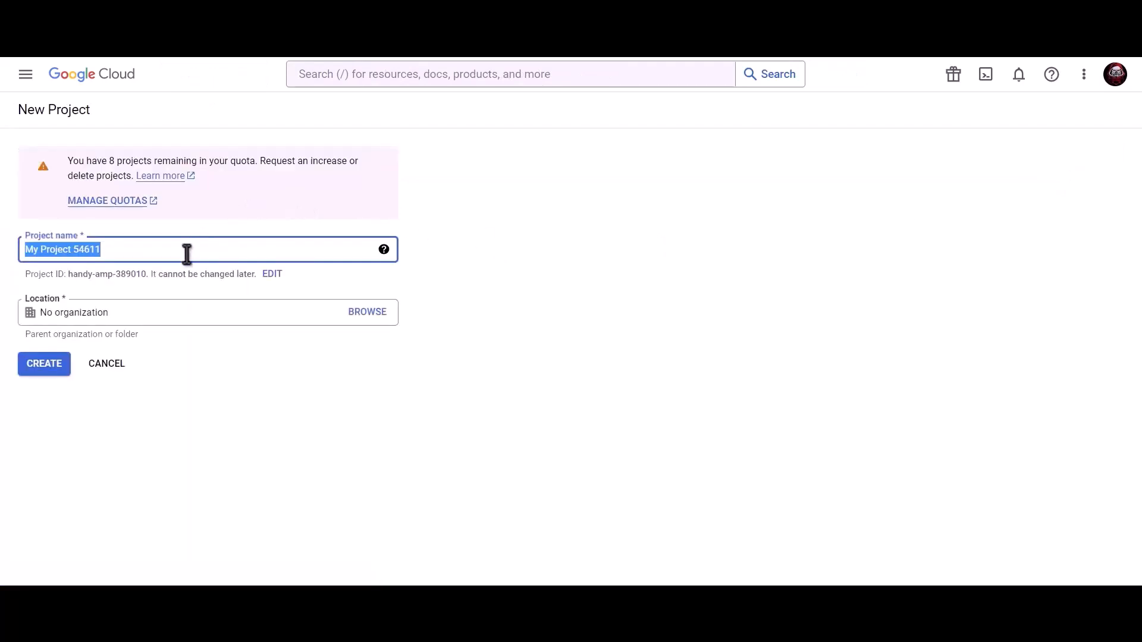
type("Bit")
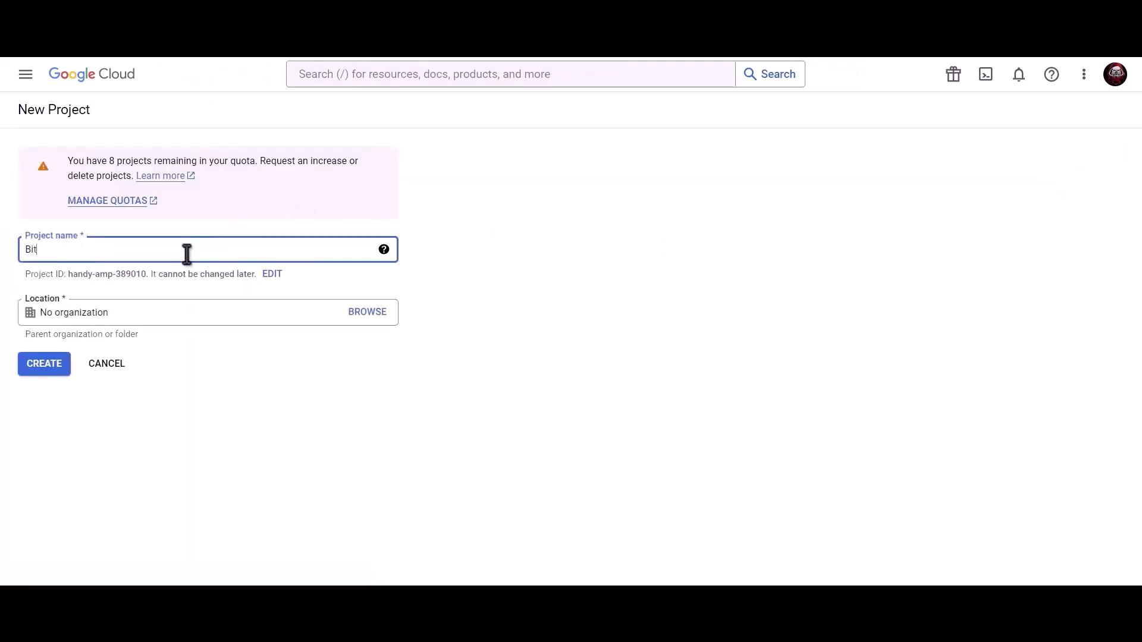
type(" Integrations")
left_click(44, 365)
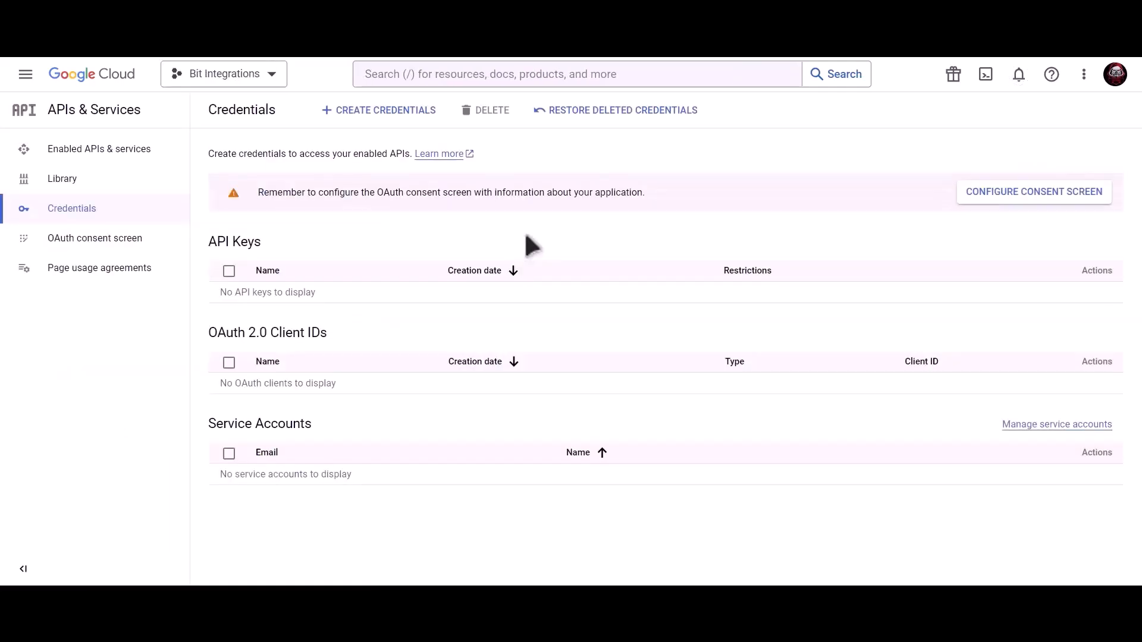
Step: Search 'Google contacts api', enable the Contacts API, then select the search text for a new search
left_click(525, 75)
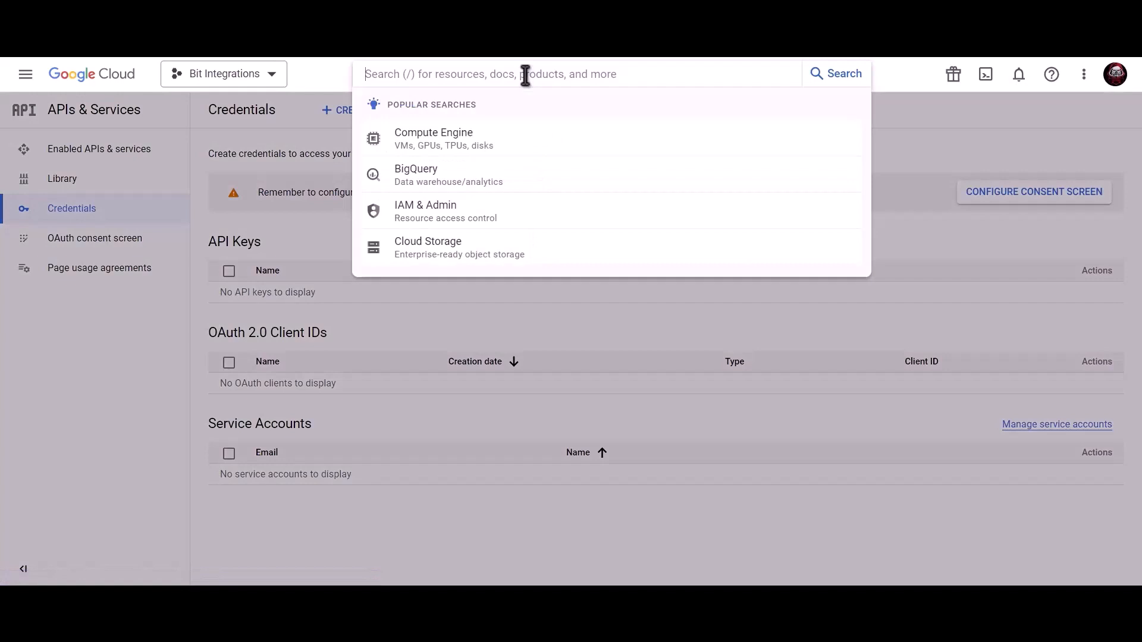
type("Google co")
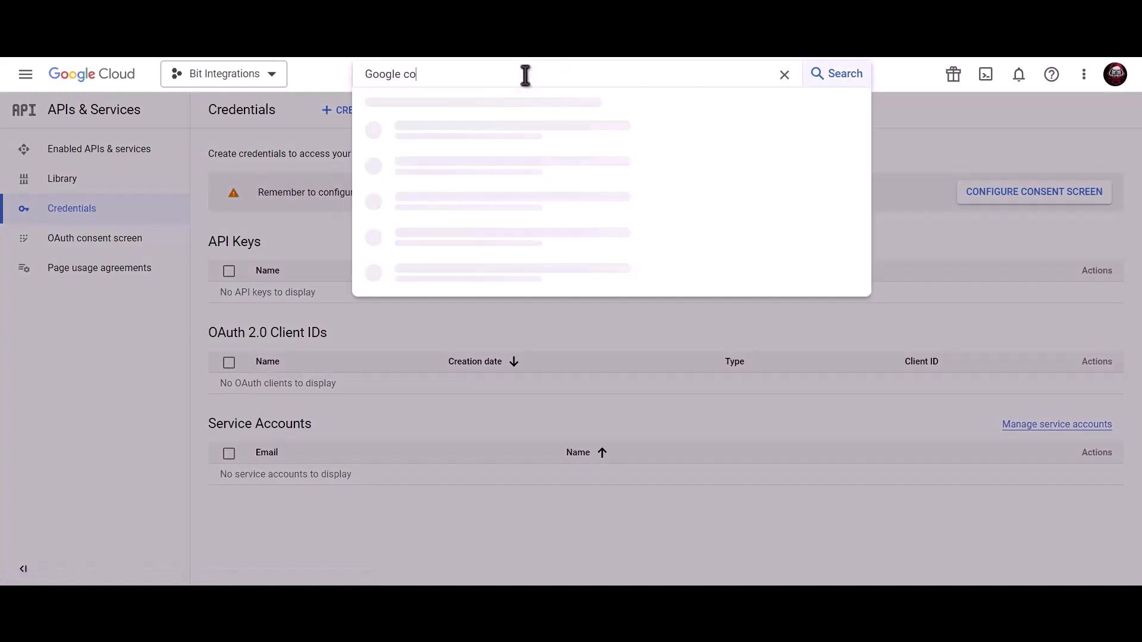
type("ntacts api")
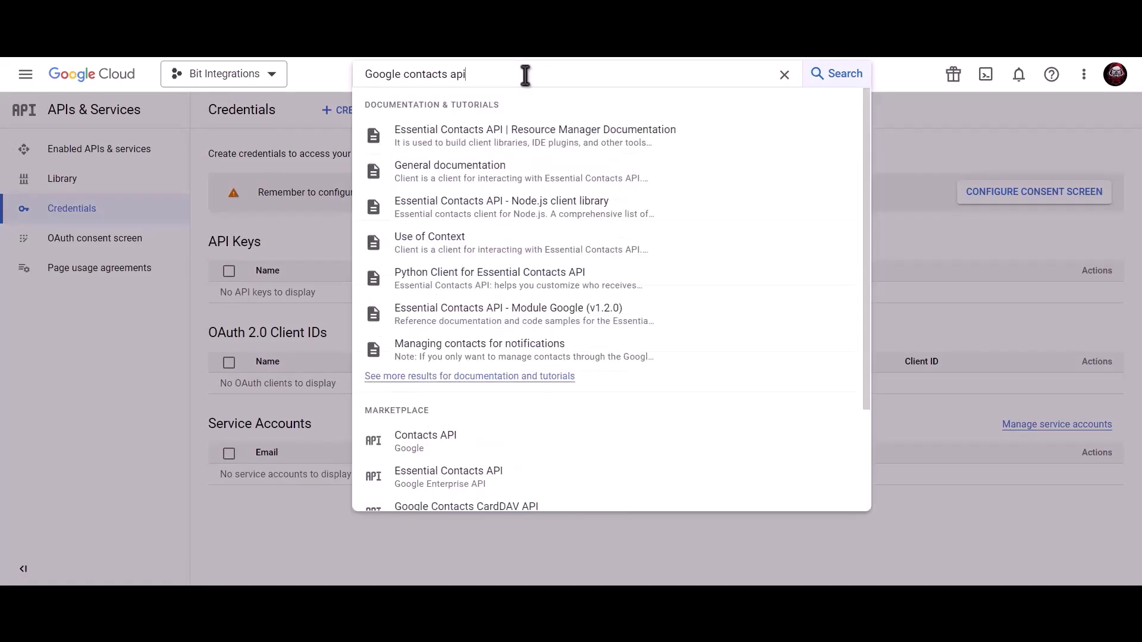
left_click(466, 448)
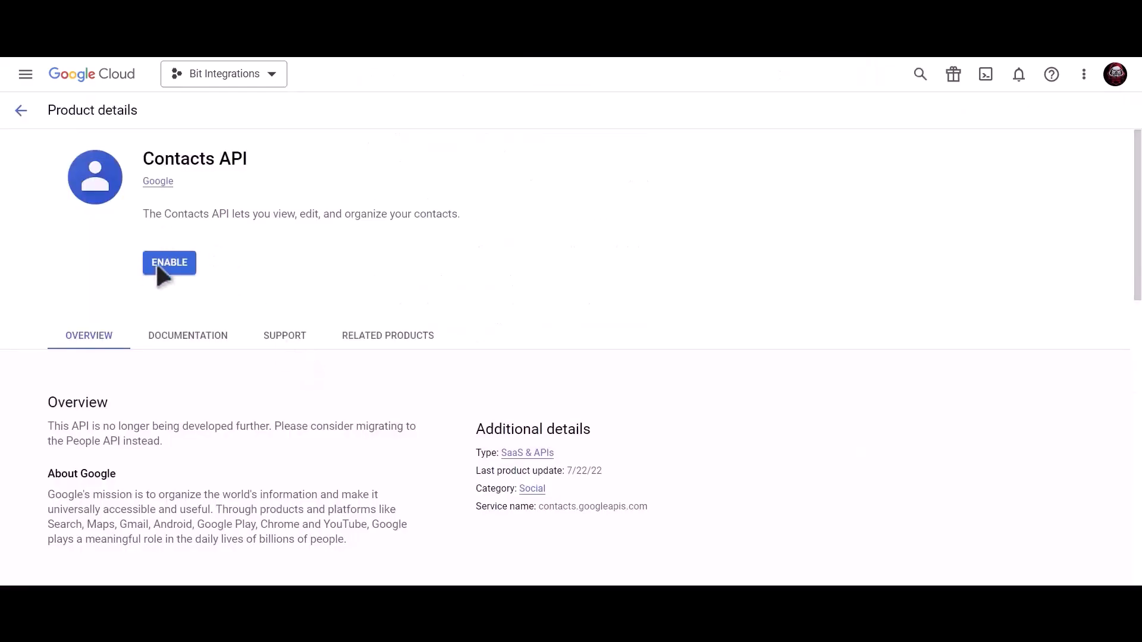
left_click(169, 264)
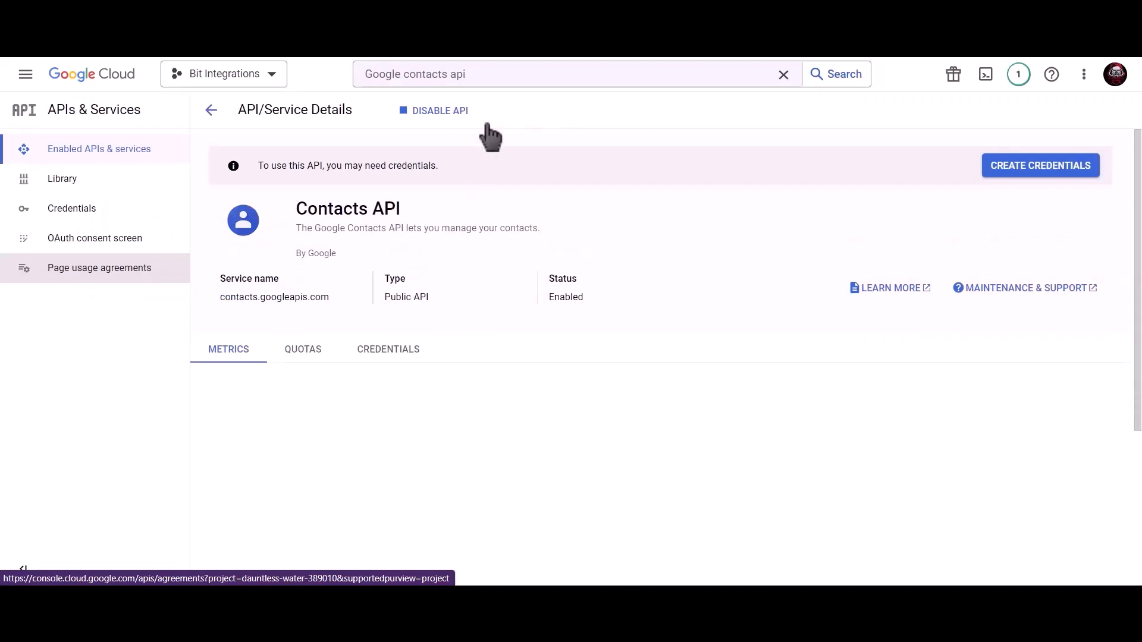
left_click(500, 76)
left_click_drag(499, 75, 354, 77)
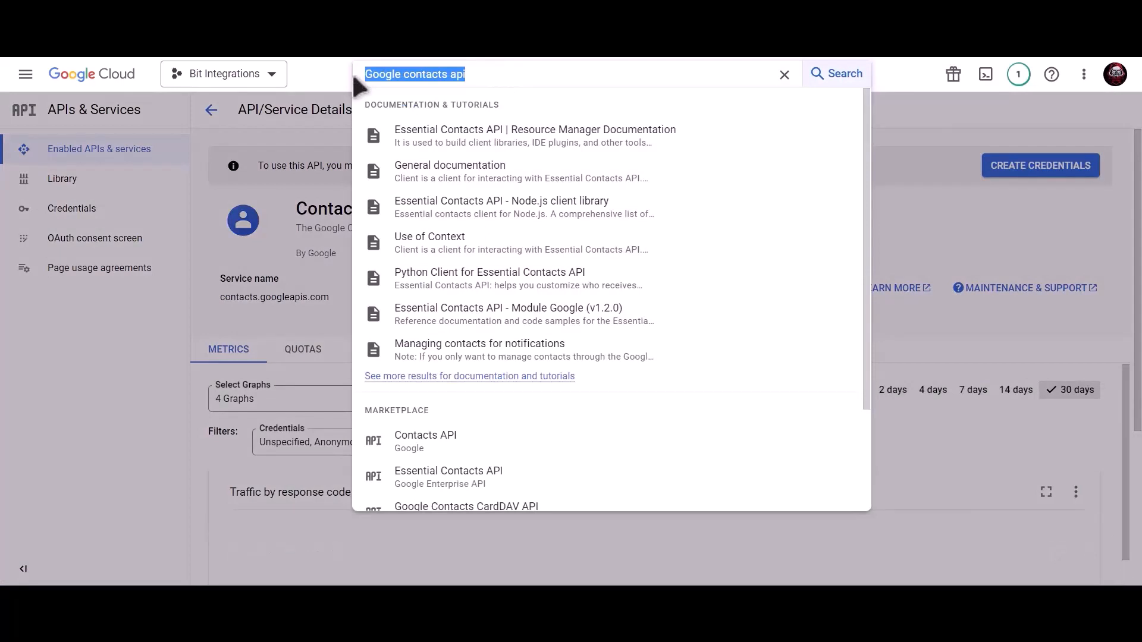
Step: Search 'google people api', enable the Google People API, and go to Credentials
type("google")
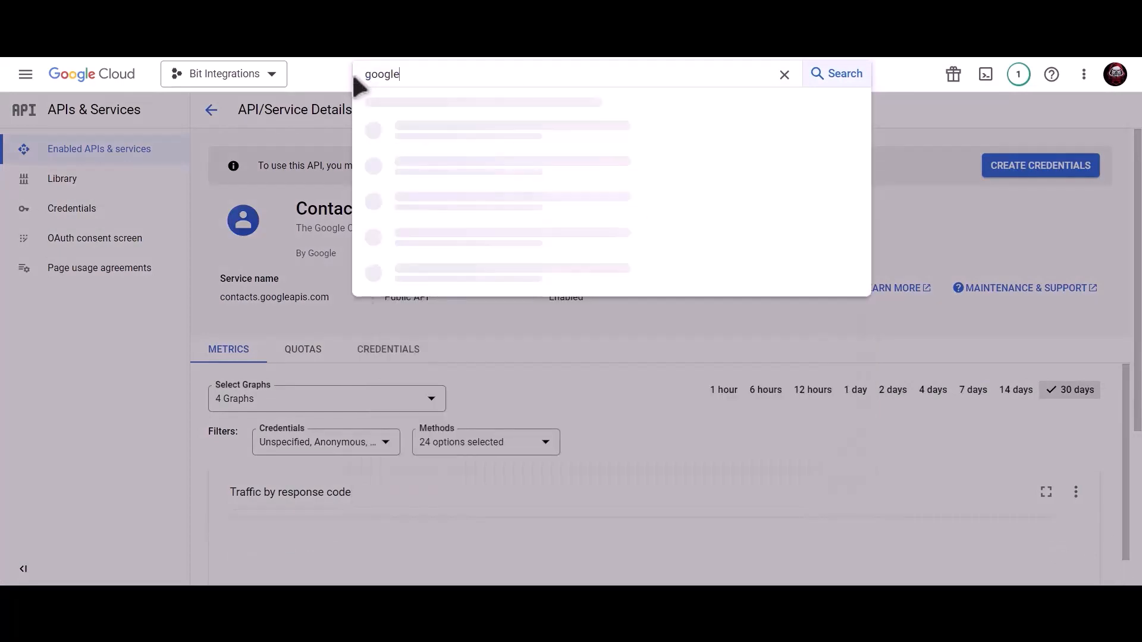
type(" people api")
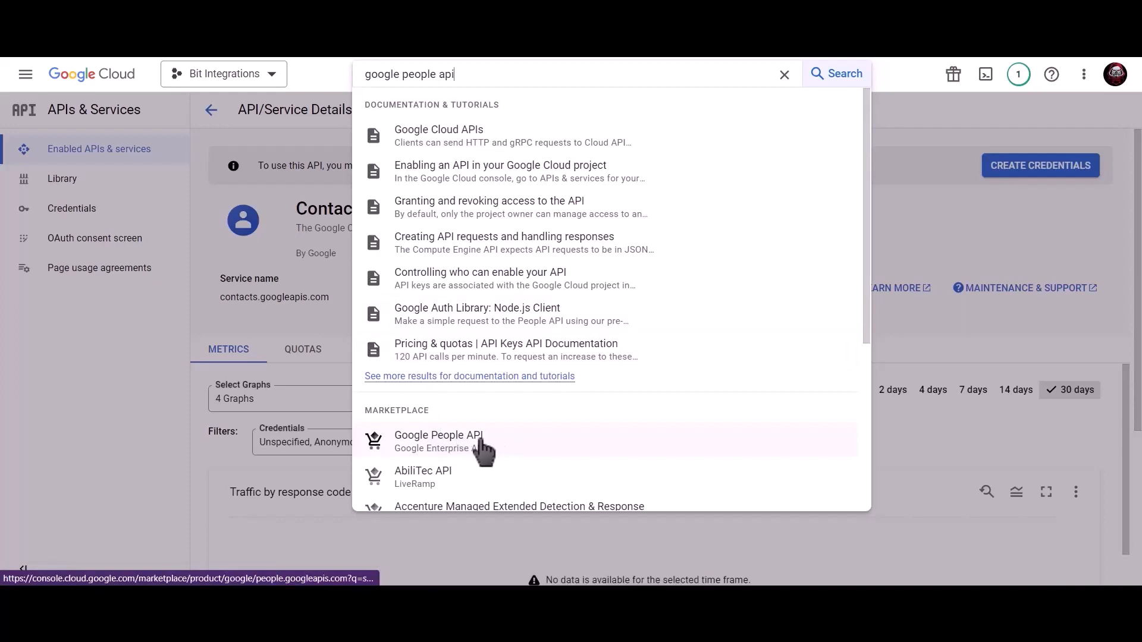
left_click(483, 450)
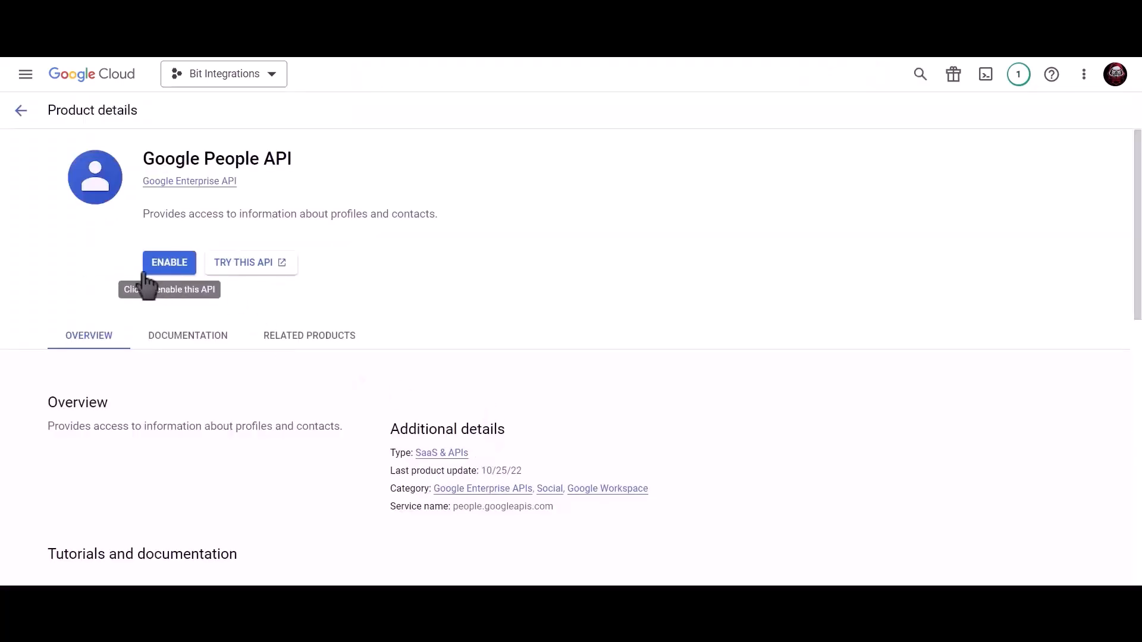
left_click(169, 267)
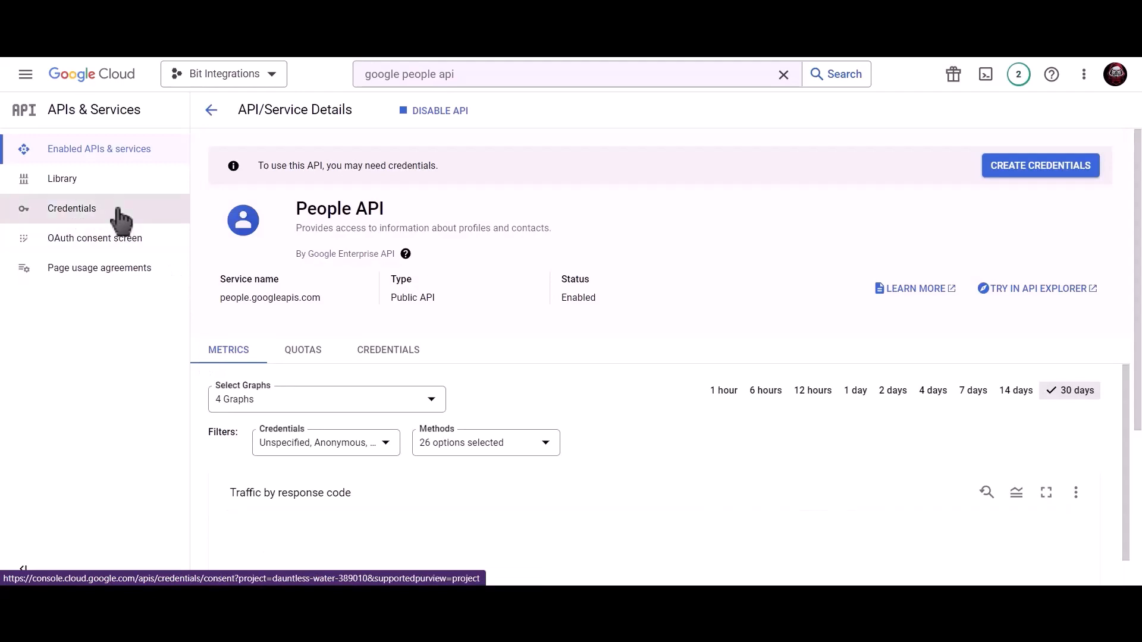
left_click(119, 211)
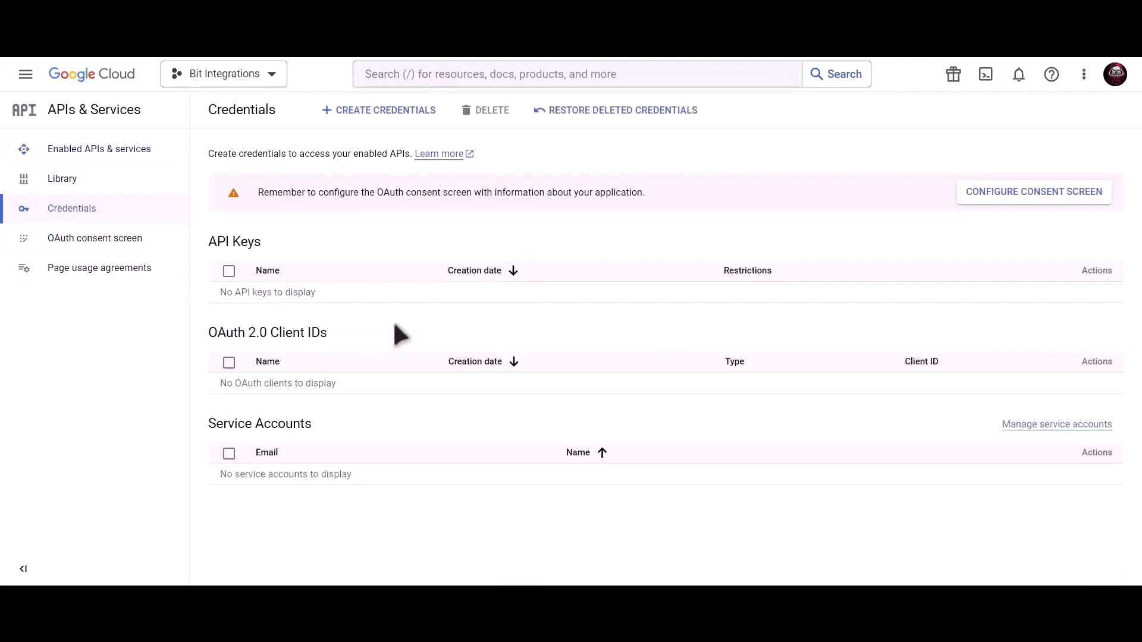
Step: Start configuring the OAuth consent screen with the External user type
left_click(990, 199)
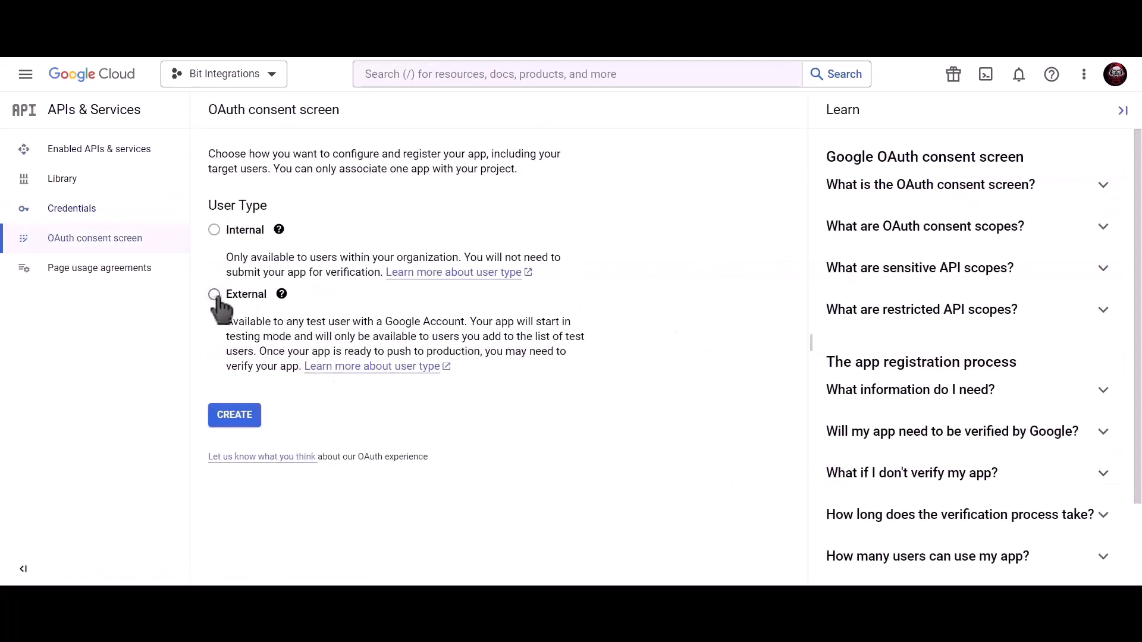
left_click(215, 297)
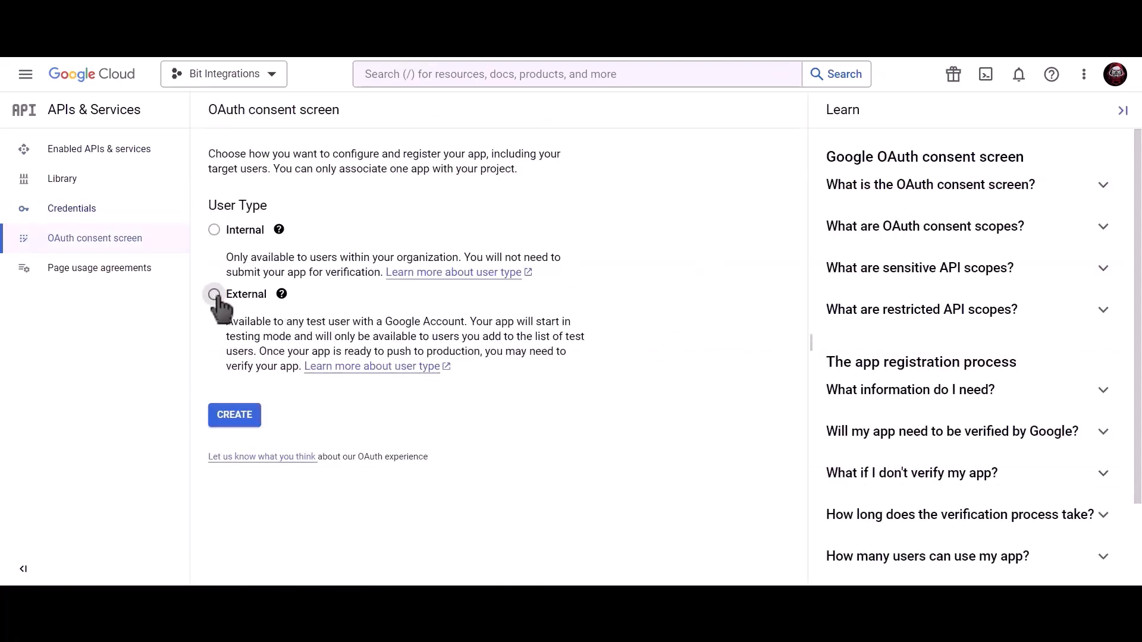
left_click(240, 425)
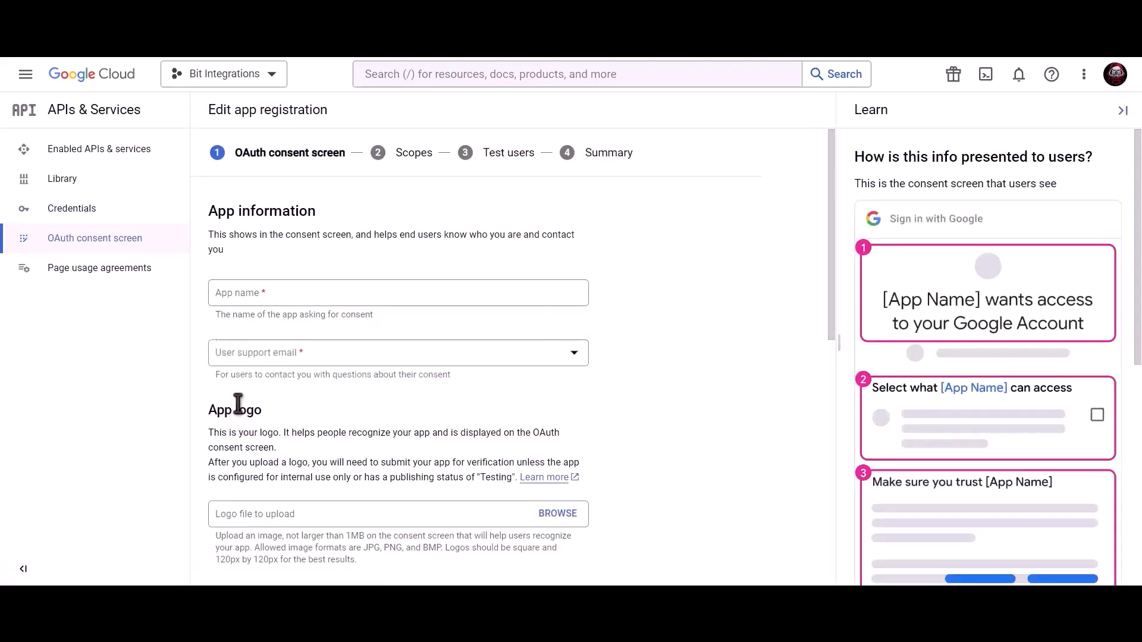
Step: Enter the app name, the account's support e-mail and the developer contact e-mail, then save
left_click(311, 295)
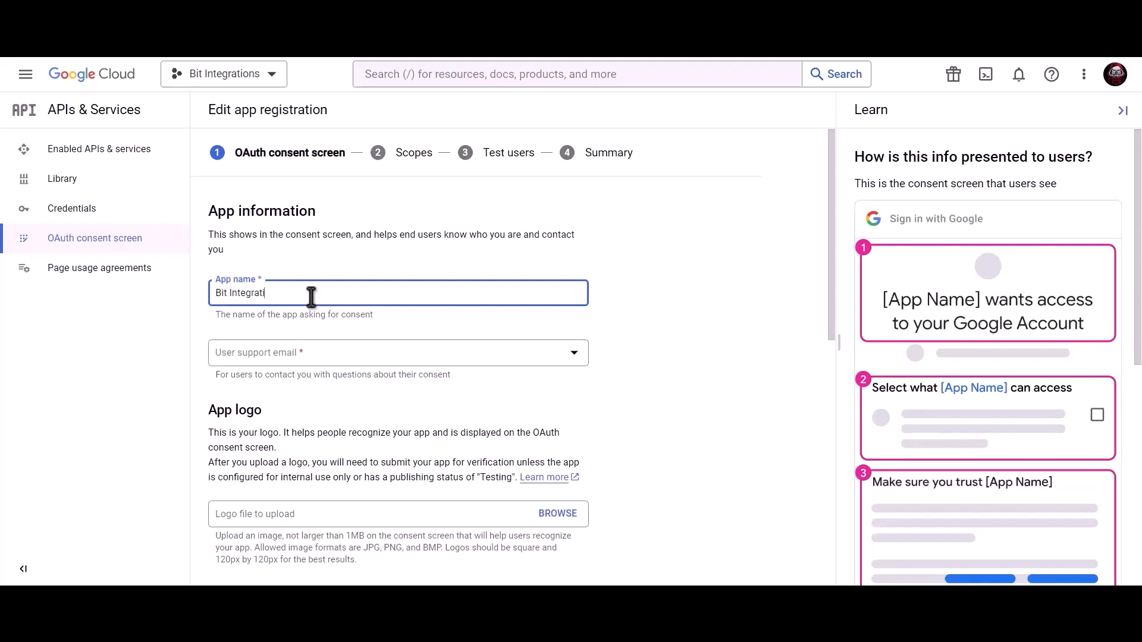
left_click(309, 355)
left_click(312, 370)
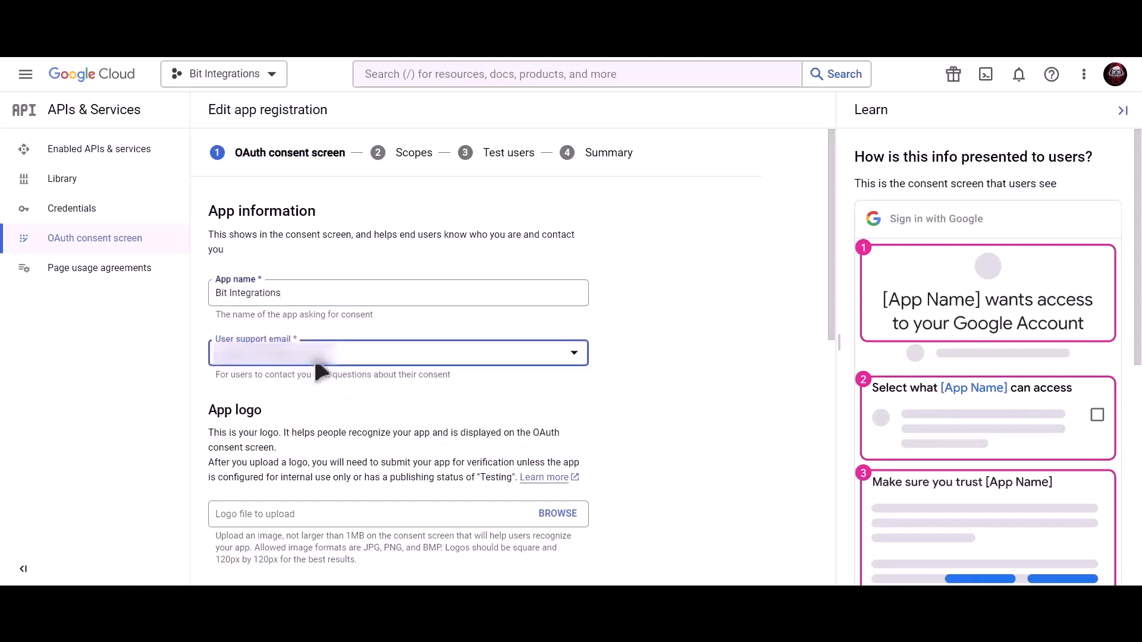
scroll(400, 380, "down", 10)
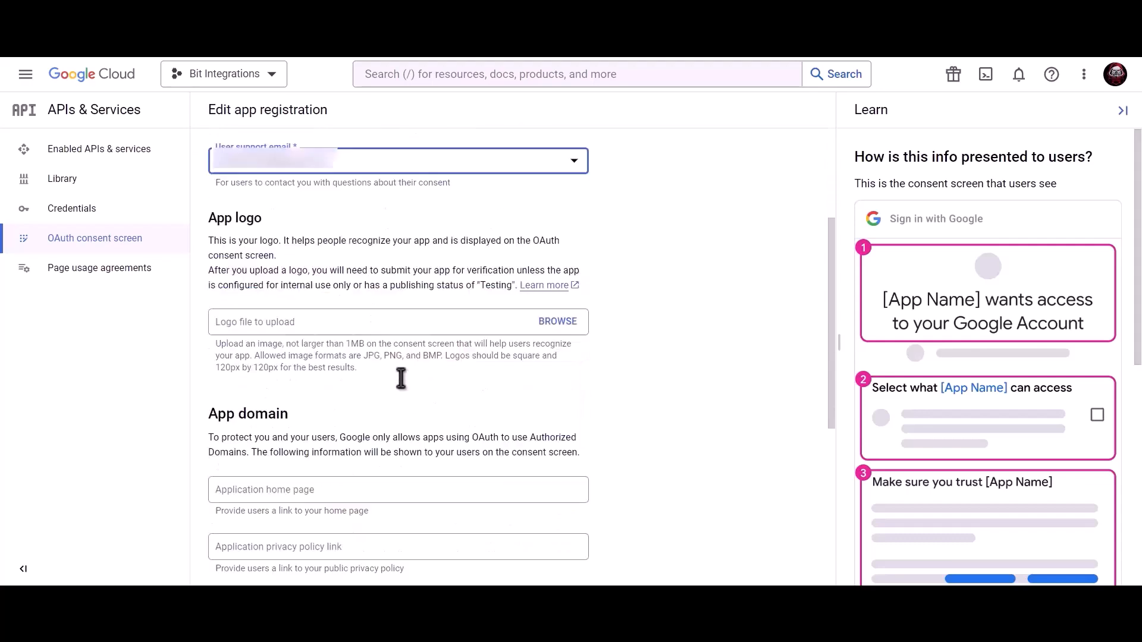
left_click(327, 498)
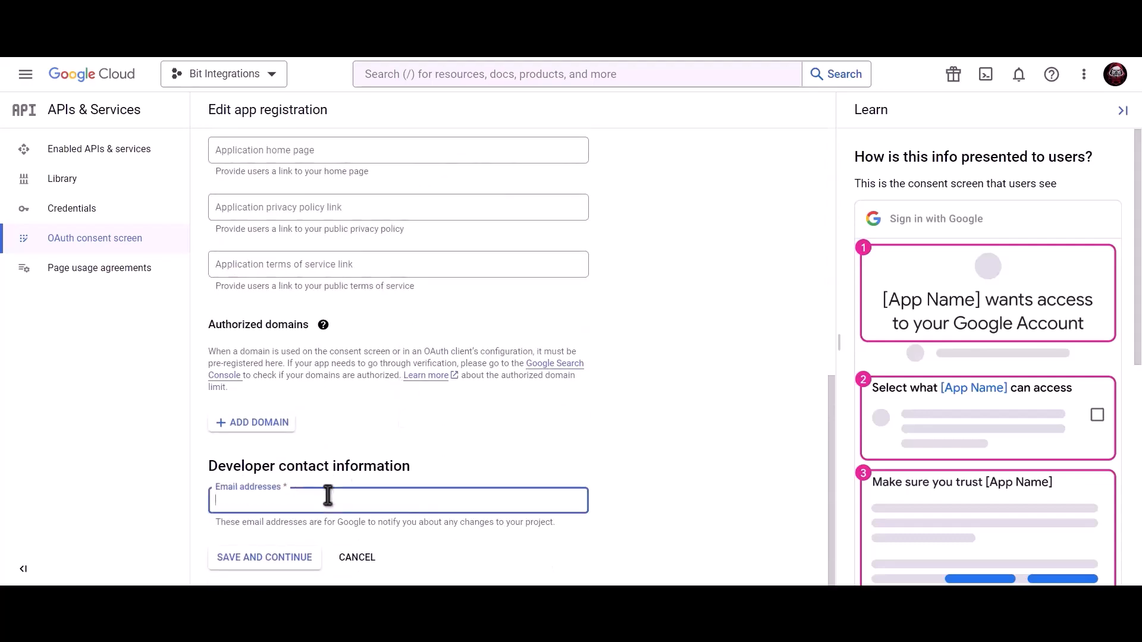
key("ctrl+v")
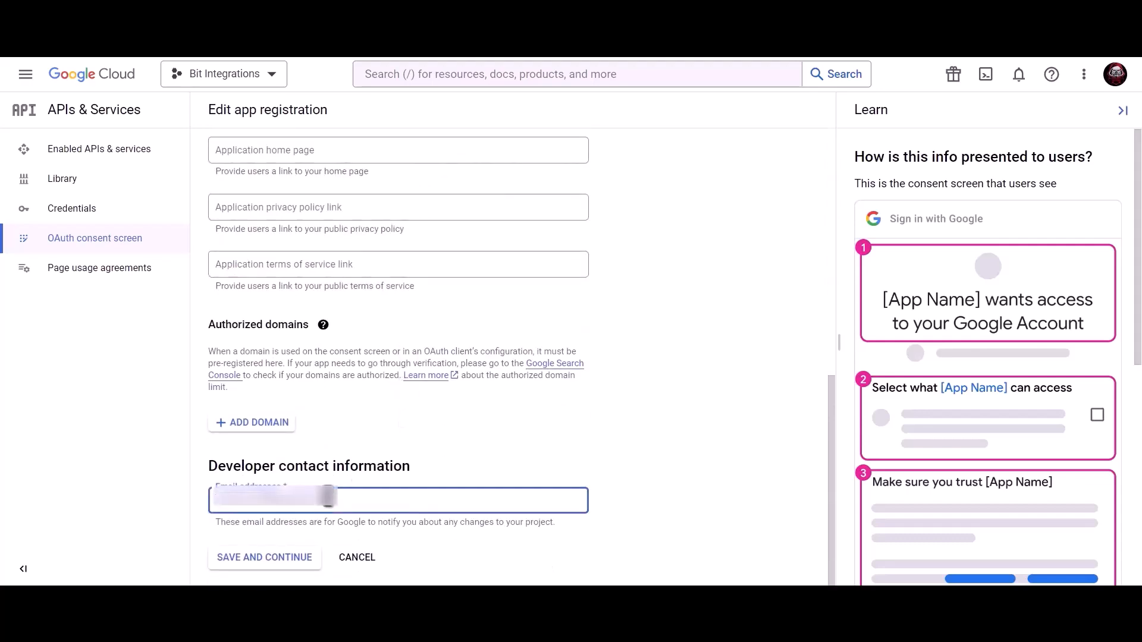
left_click(277, 561)
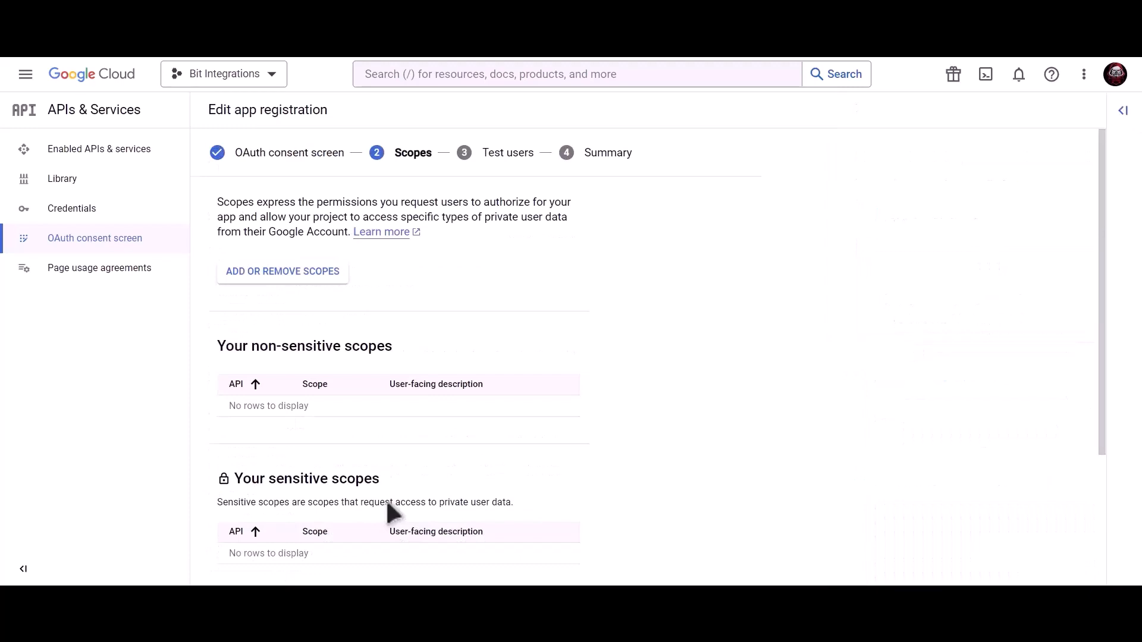
Step: Skip the Scopes and Test users steps and return to the consent screen dashboard
scroll(386, 501, "down", 3)
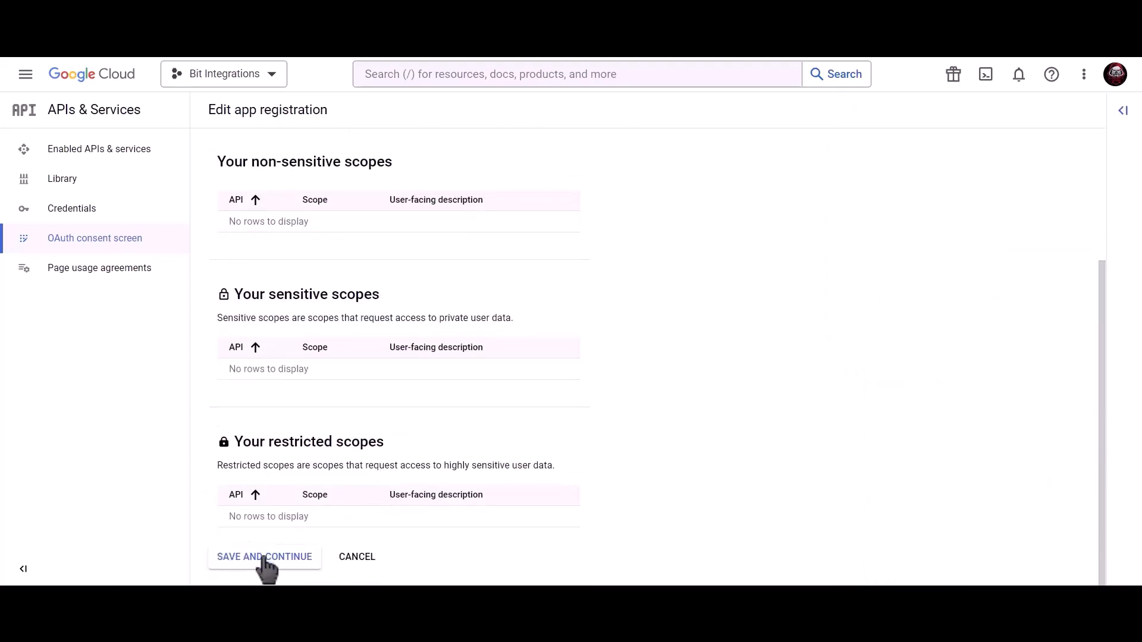
left_click(263, 562)
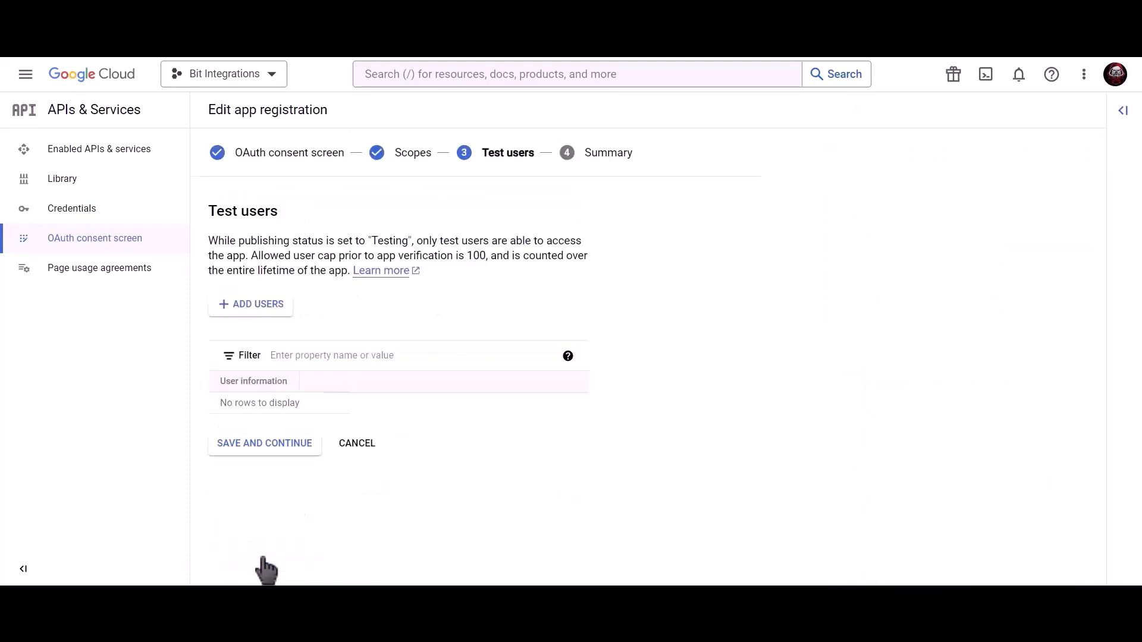
left_click(296, 458)
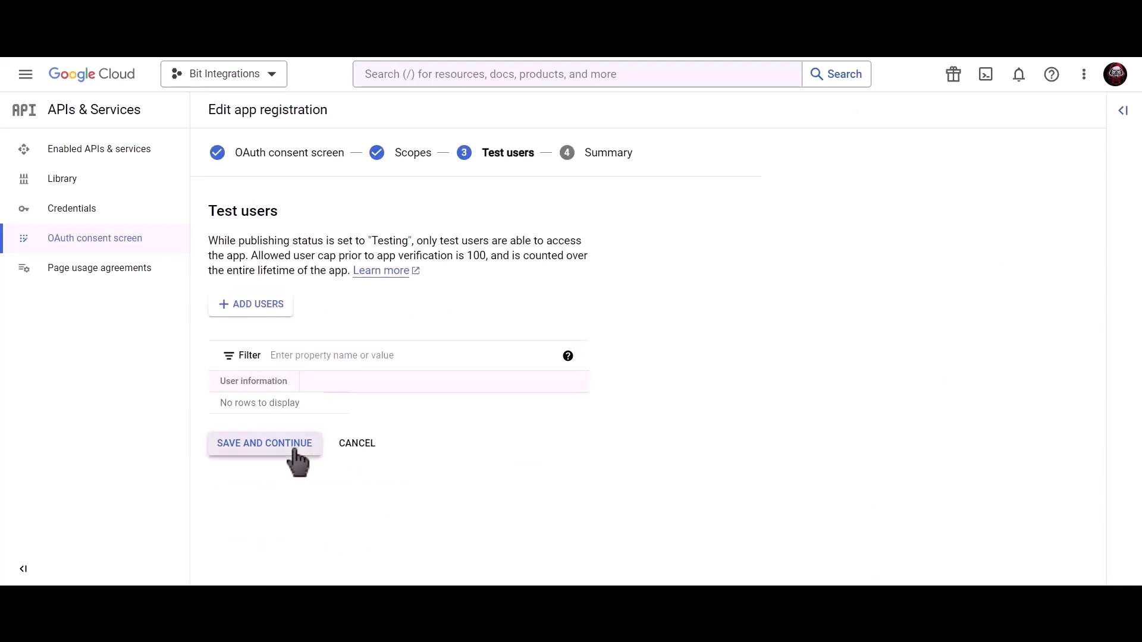
left_click(280, 554)
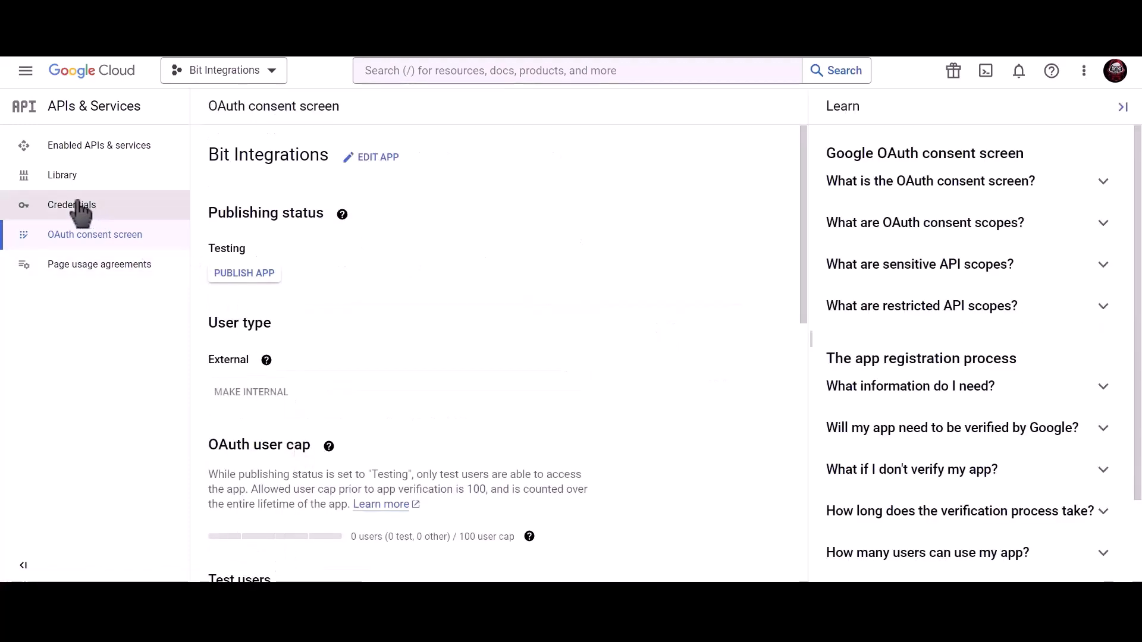
Step: Start a new Web application OAuth client ID named 'Bit Integrations'
left_click(148, 206)
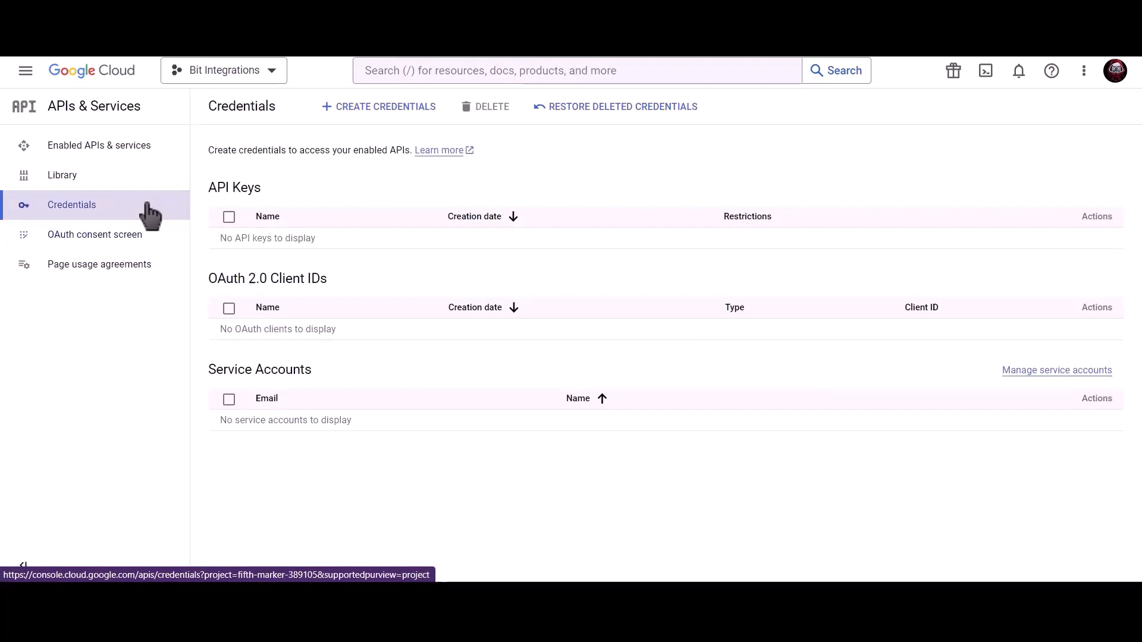
left_click(388, 116)
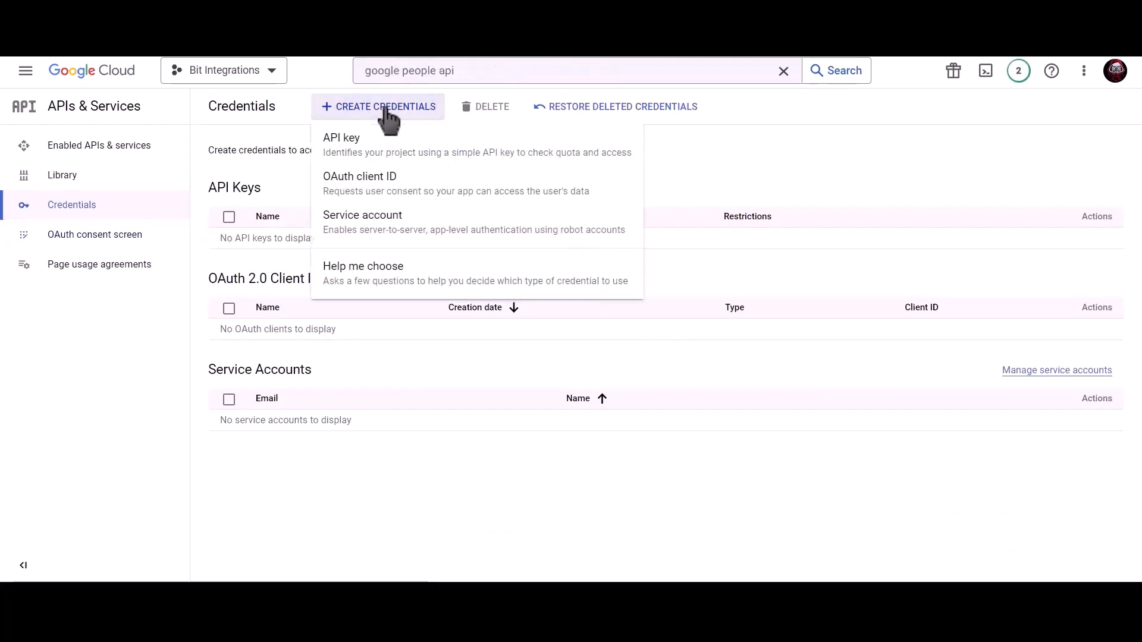
left_click(476, 205)
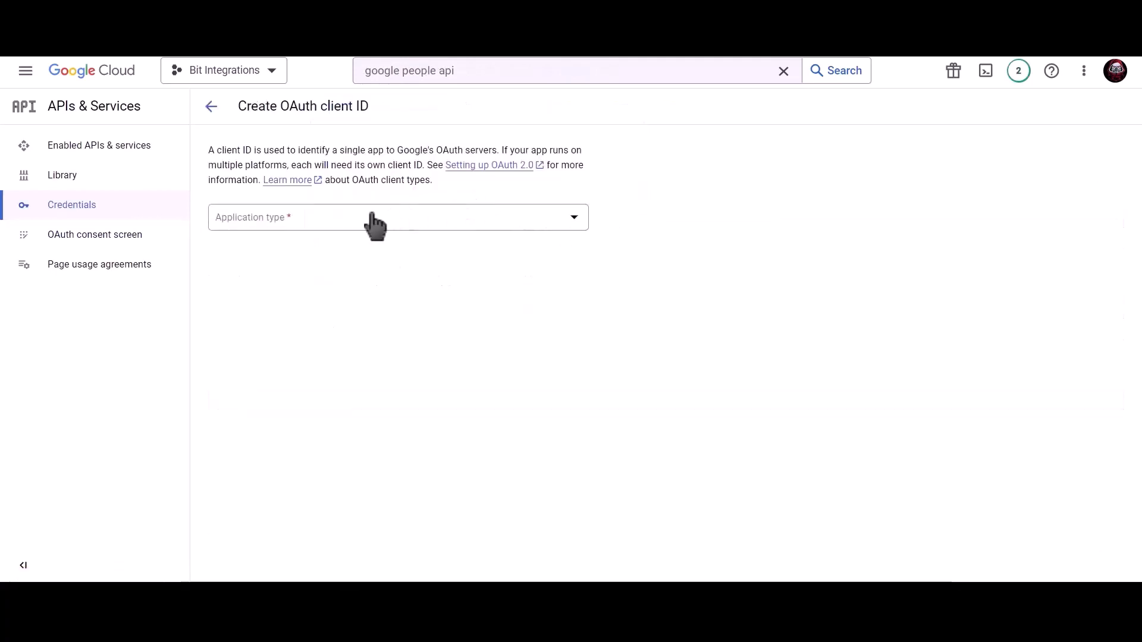
left_click(354, 228)
left_click(297, 229)
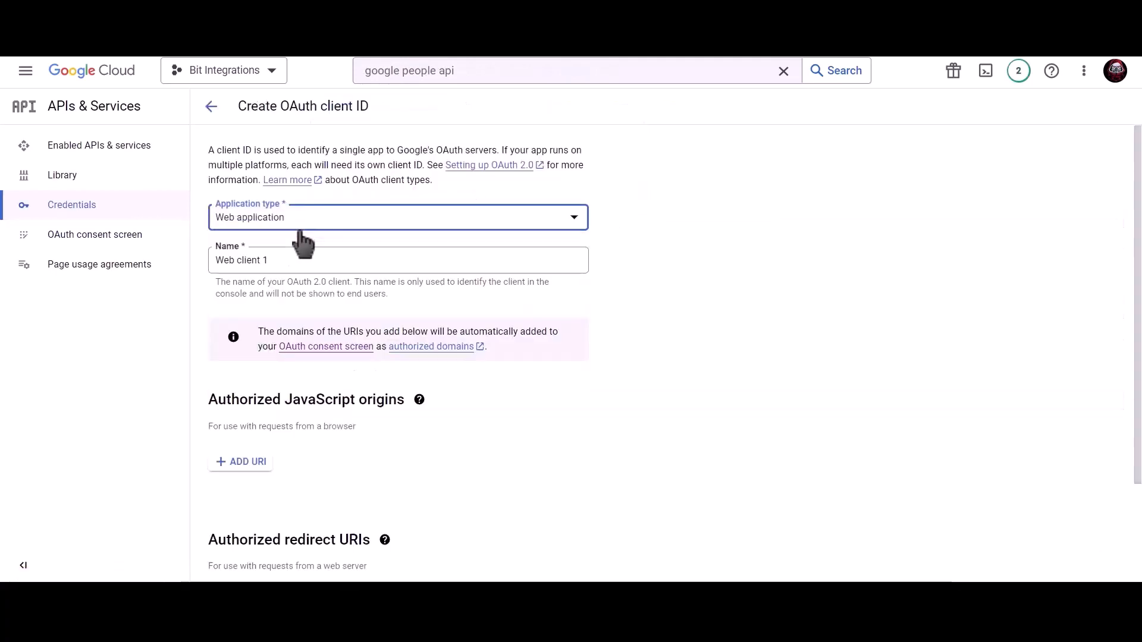
left_click(295, 256)
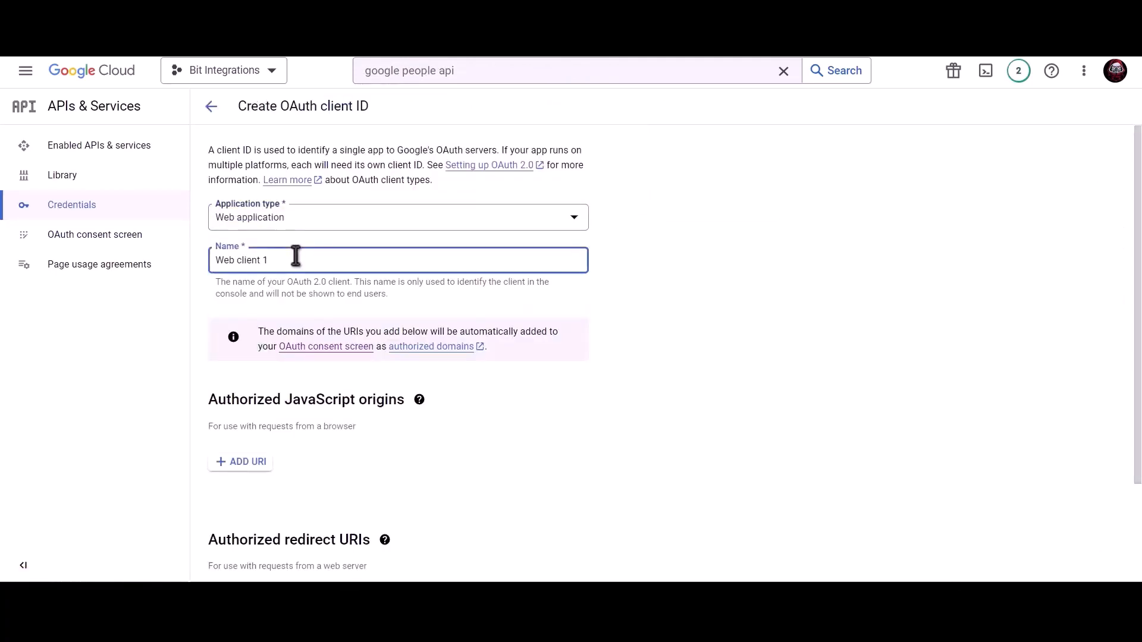
triple_click(315, 260)
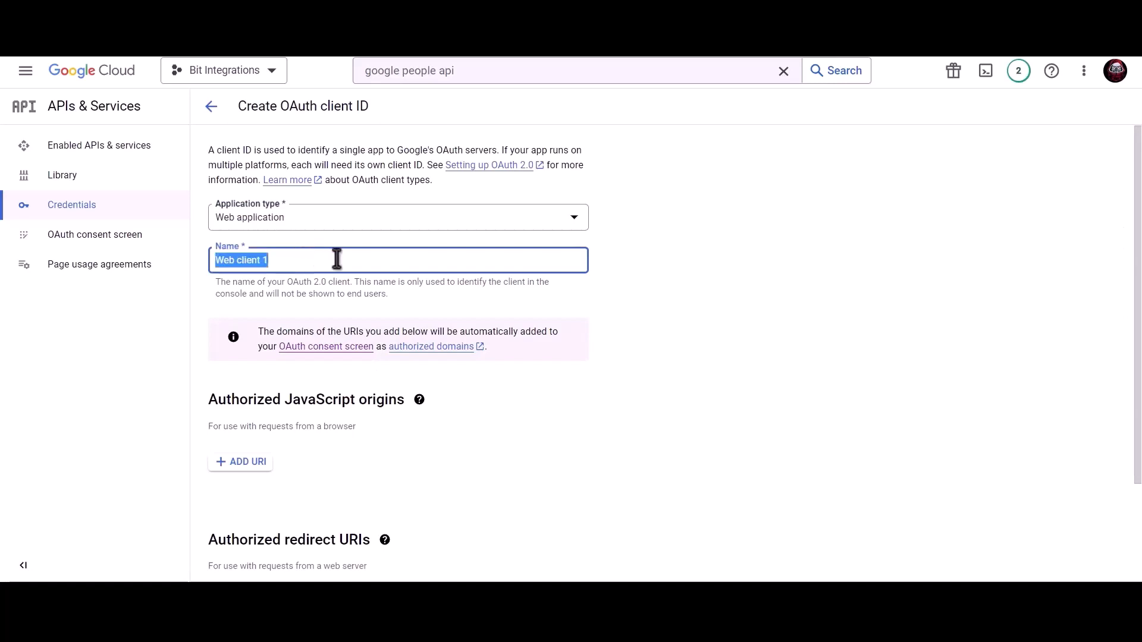
type("Bit")
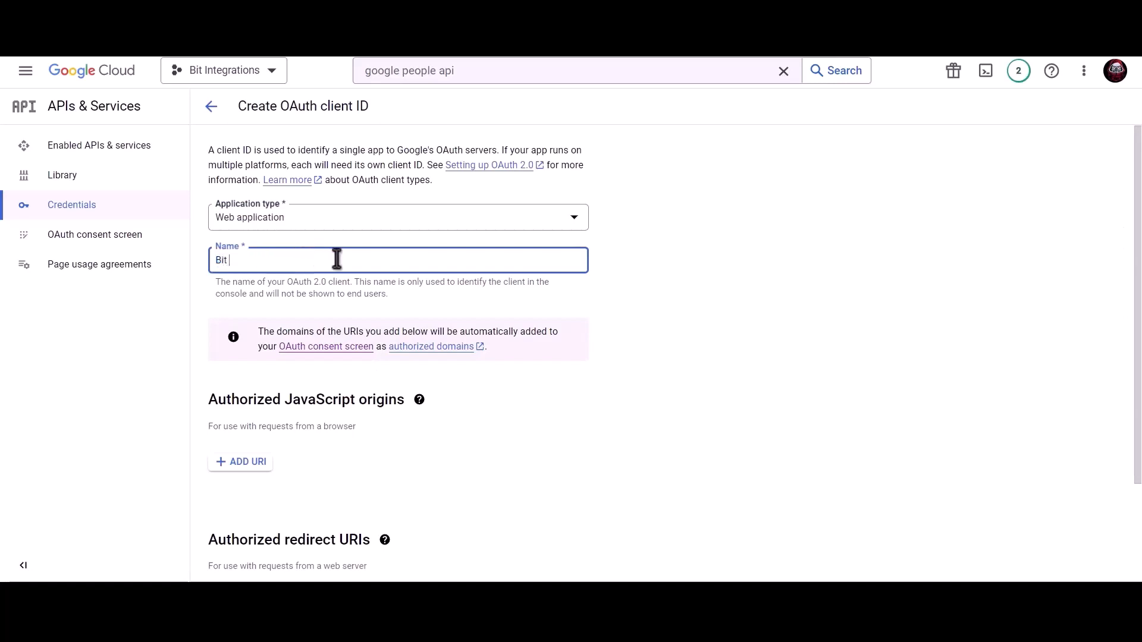
type(" Integrations")
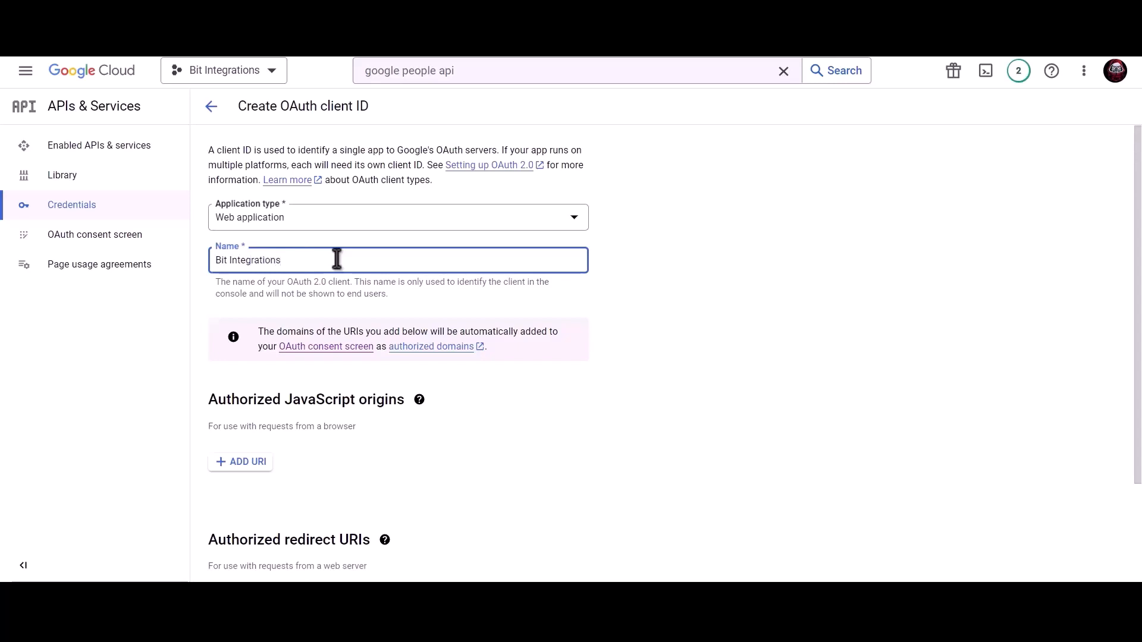
Step: Add the site's homepage URL as an authorized JavaScript origin
scroll(336, 259, "down", 2)
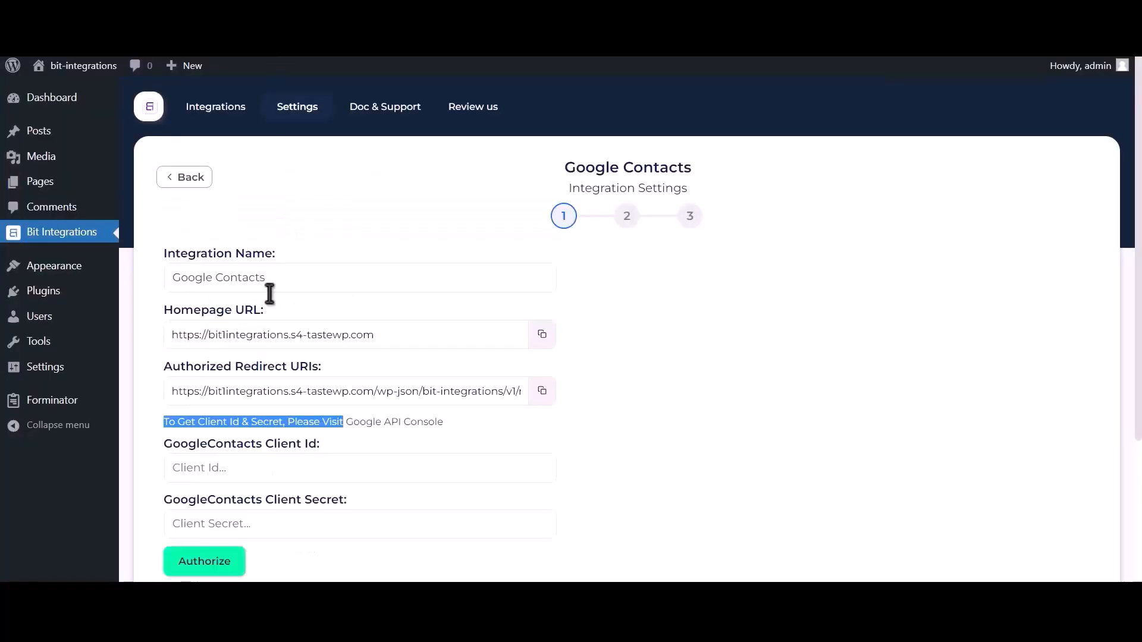
left_click(542, 334)
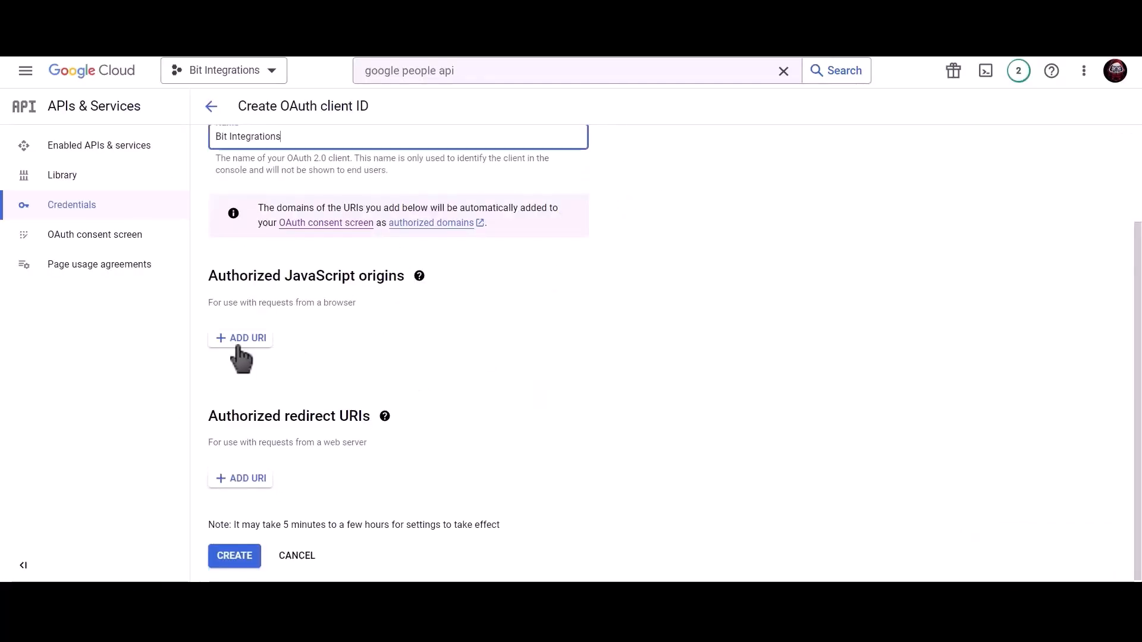
left_click(239, 339)
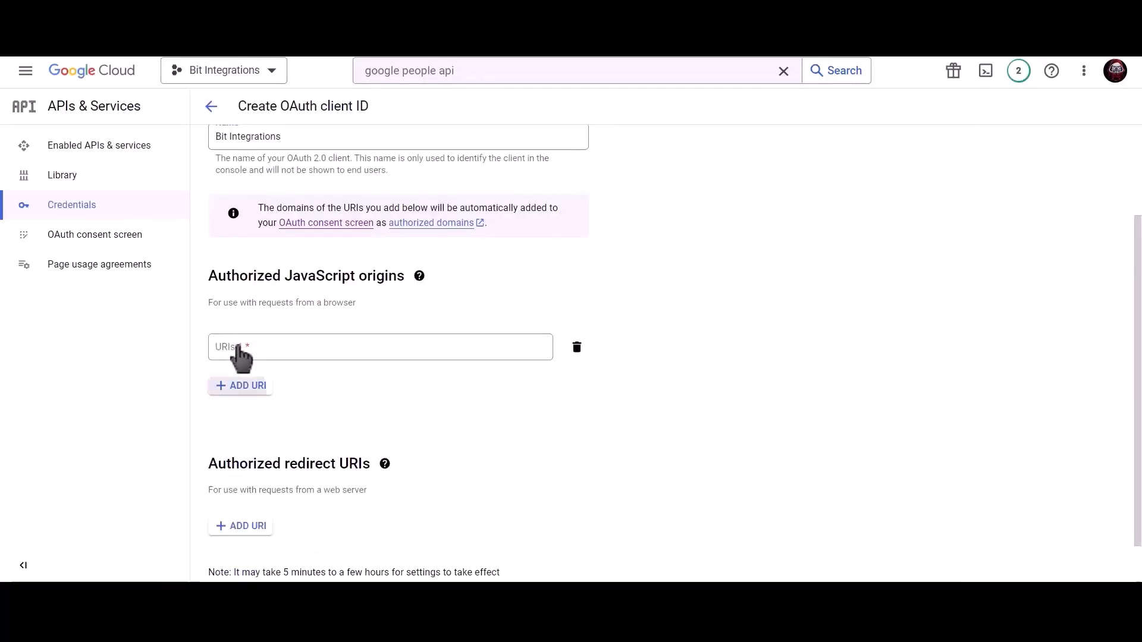
left_click(277, 349)
key("ctrl+v")
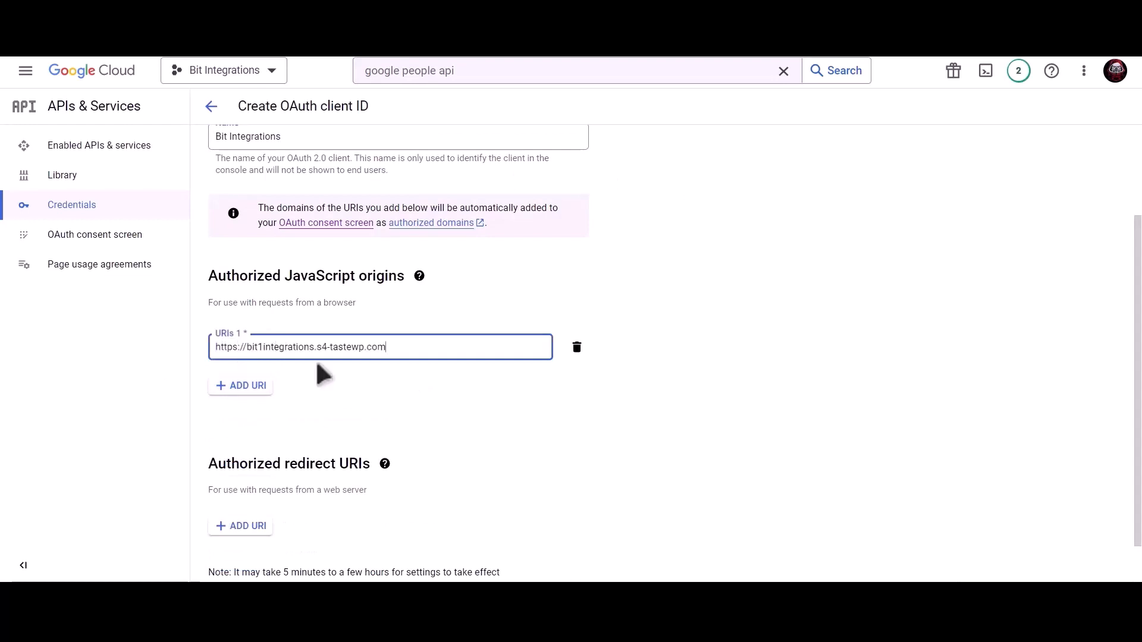
left_click(339, 369)
Step: Add the plugin's redirect URI as an authorized redirect URI and create the client
scroll(340, 372, "down", 1)
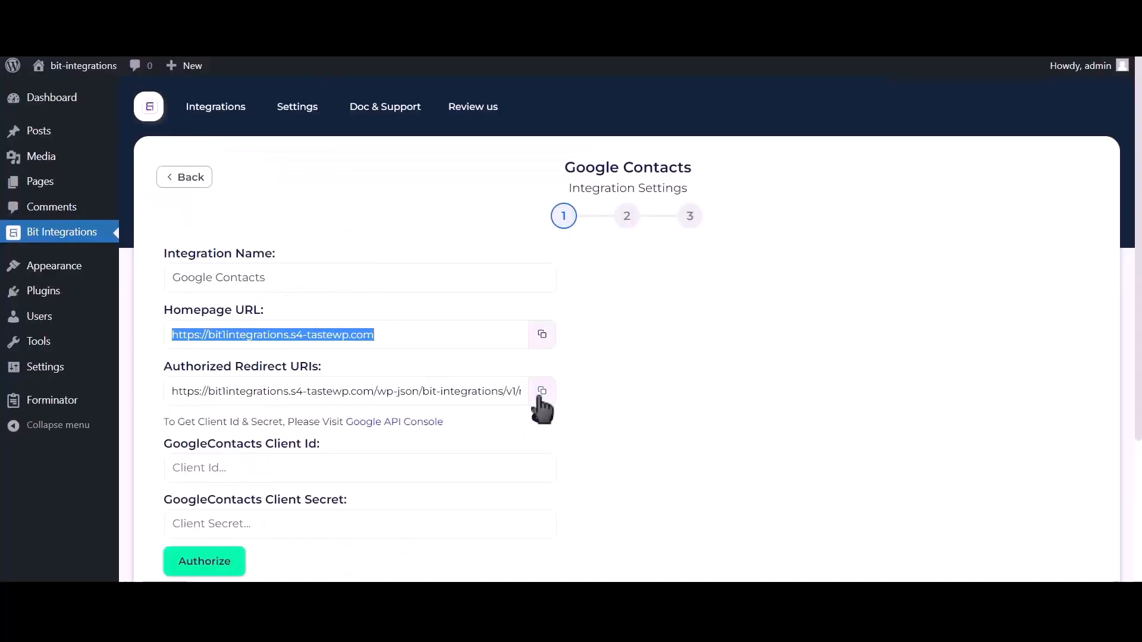
left_click(540, 393)
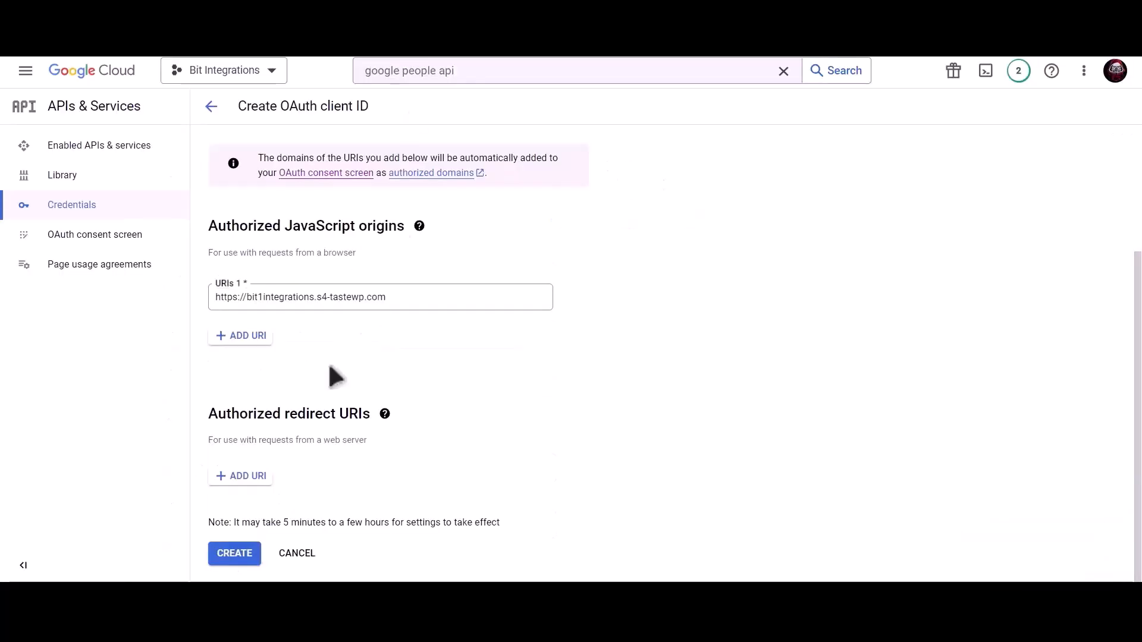
left_click(242, 475)
left_click(275, 483)
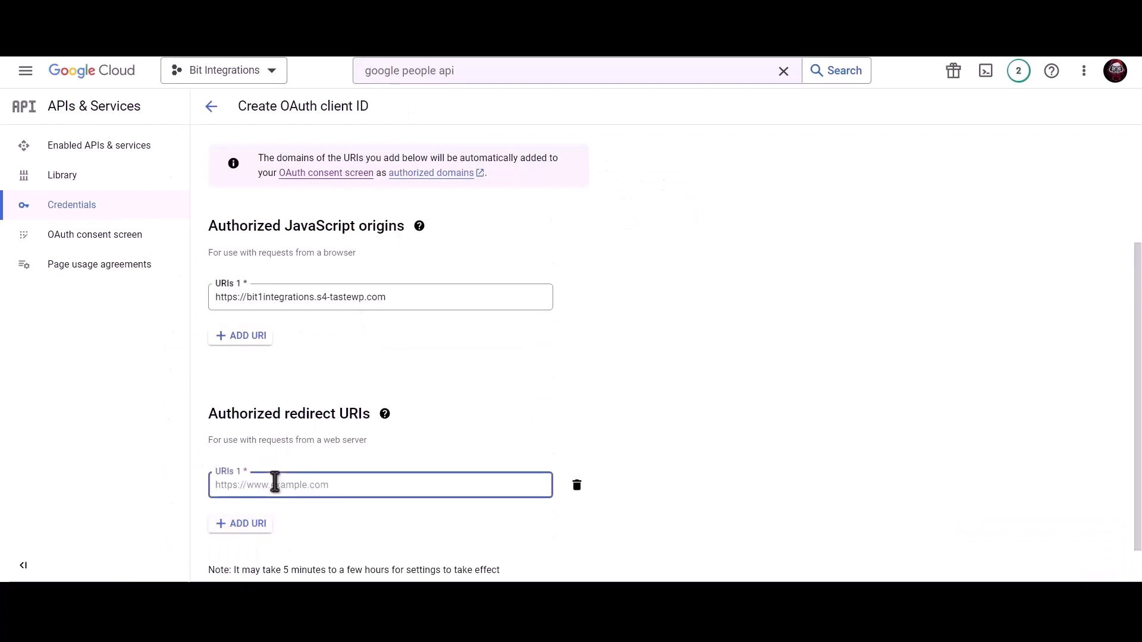
key("ctrl+v")
scroll(539, 414, "down", 1)
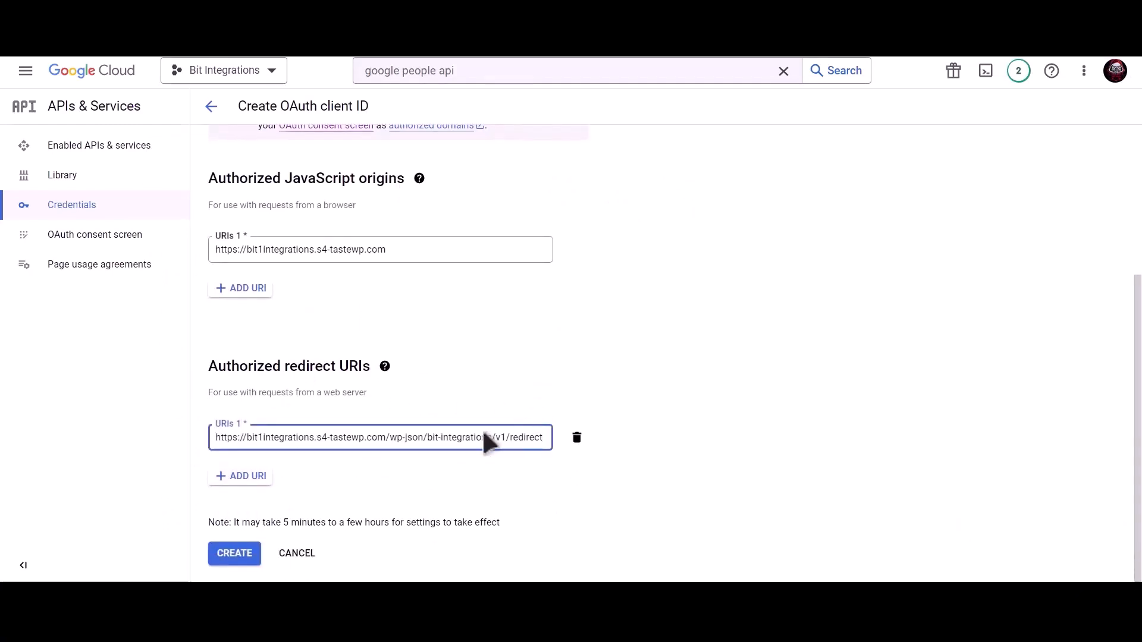
left_click(242, 553)
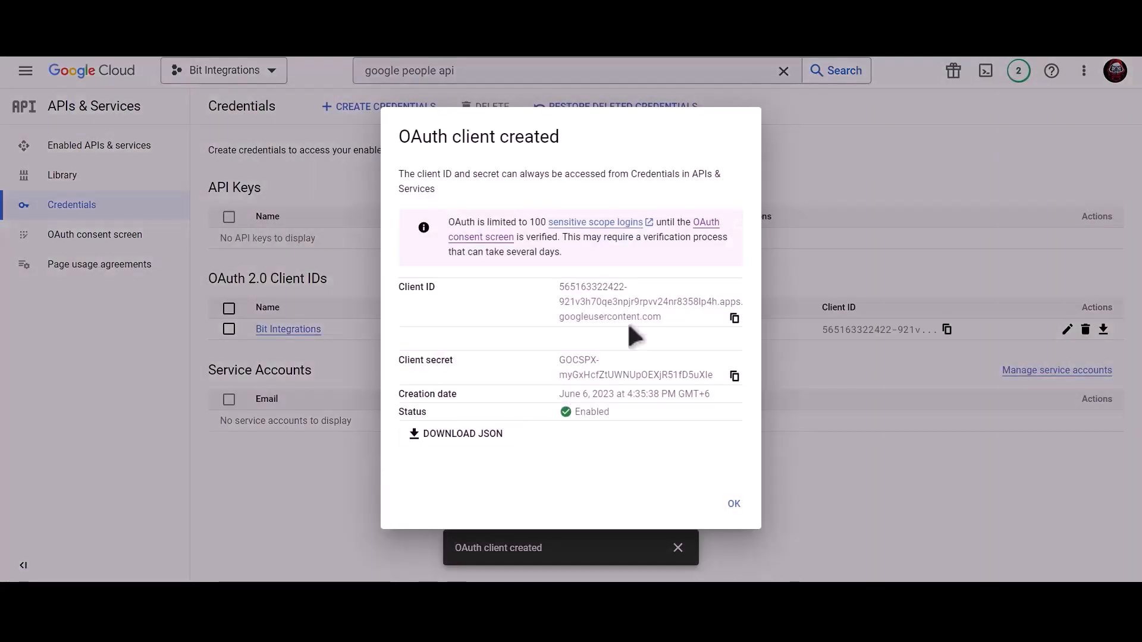
Step: Copy the new client ID and client secret into the plugin's Client Id and Client Secret fields
left_click(734, 318)
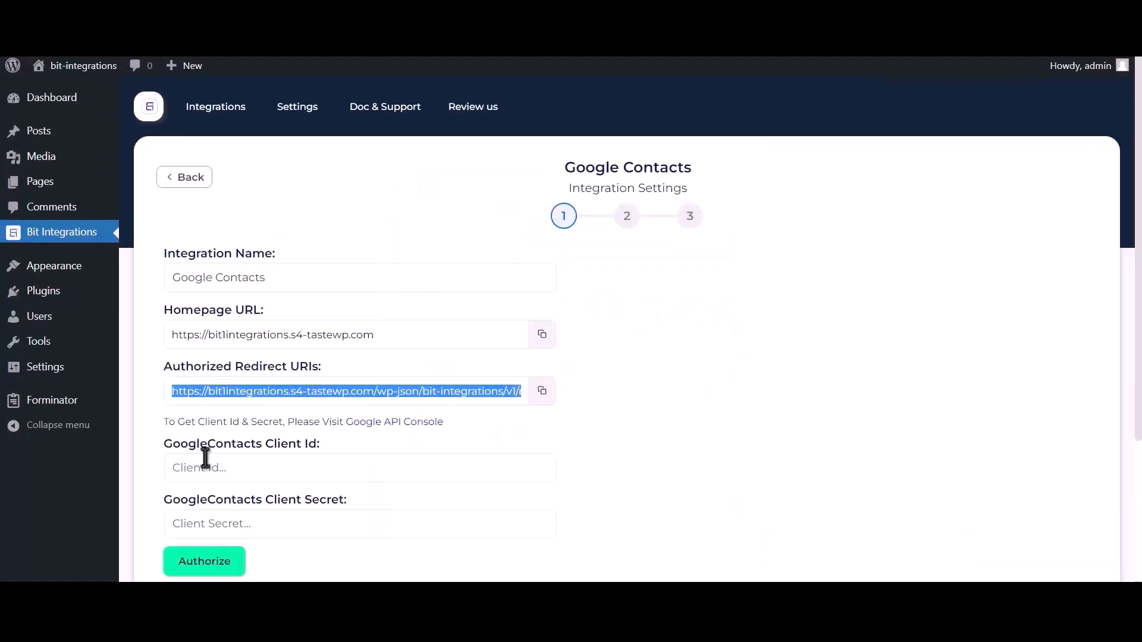
left_click(268, 468)
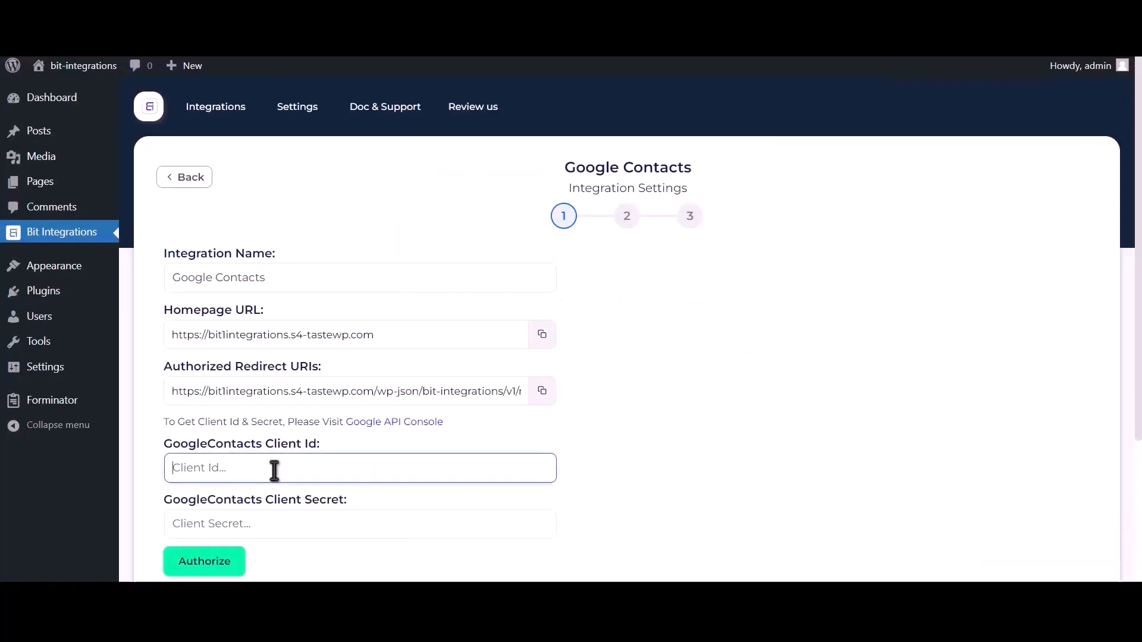
key("ctrl+v")
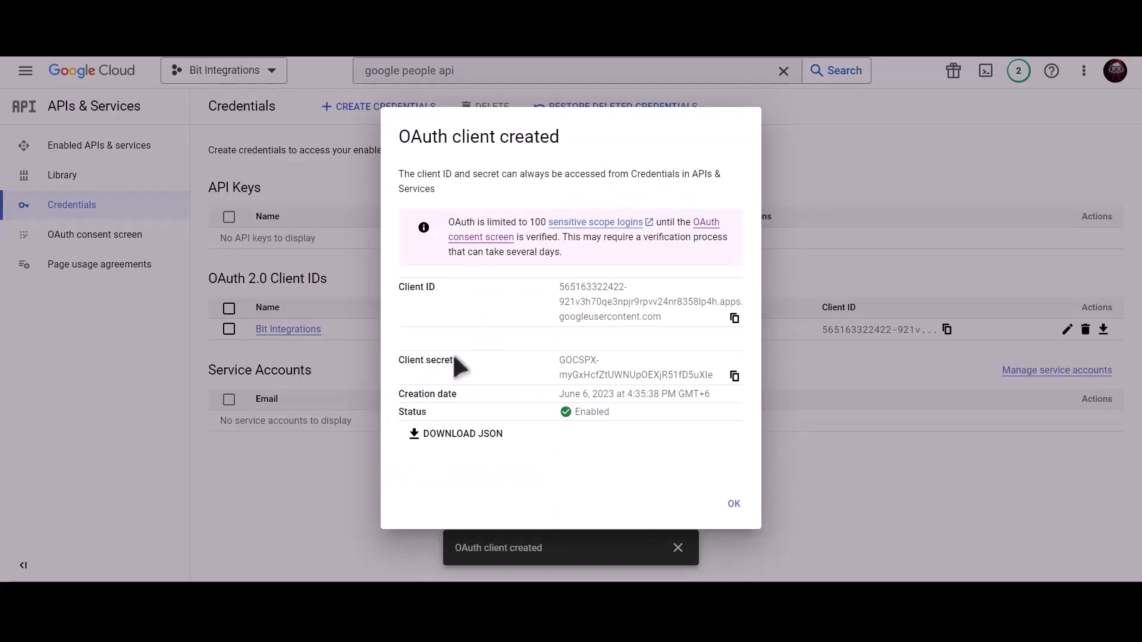
left_click(734, 377)
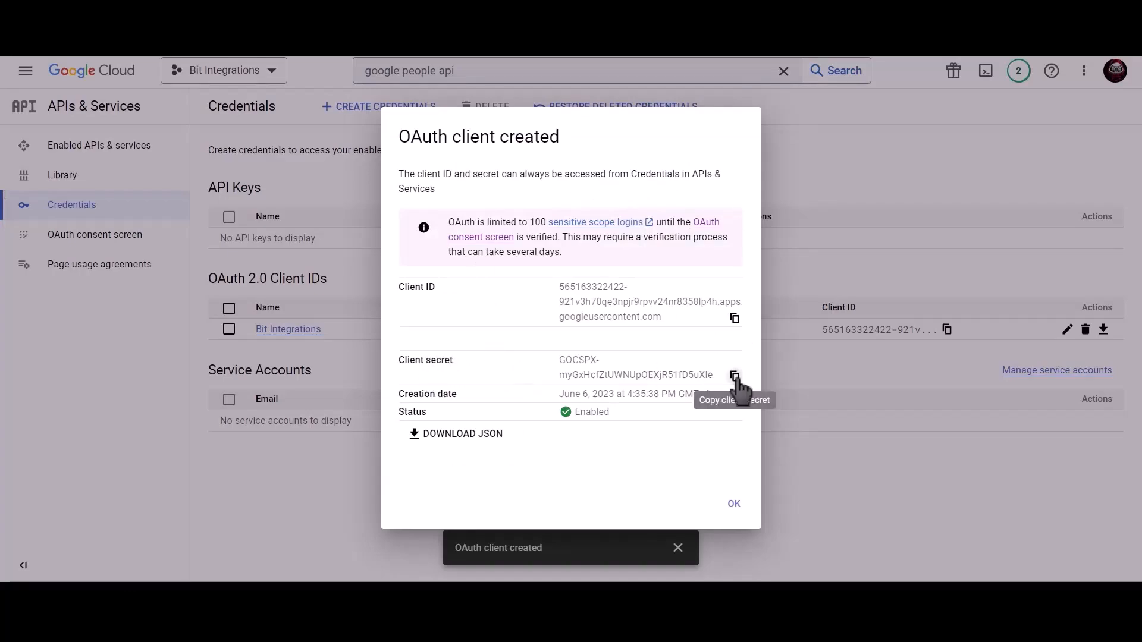
left_click(736, 377)
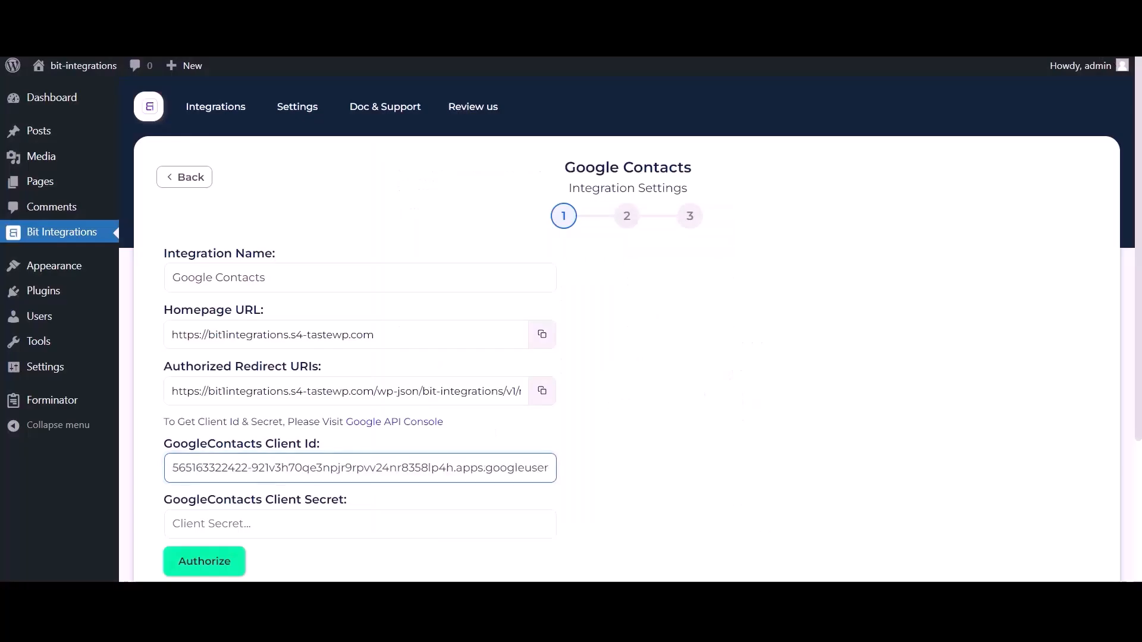
left_click(242, 519)
key("ctrl+v")
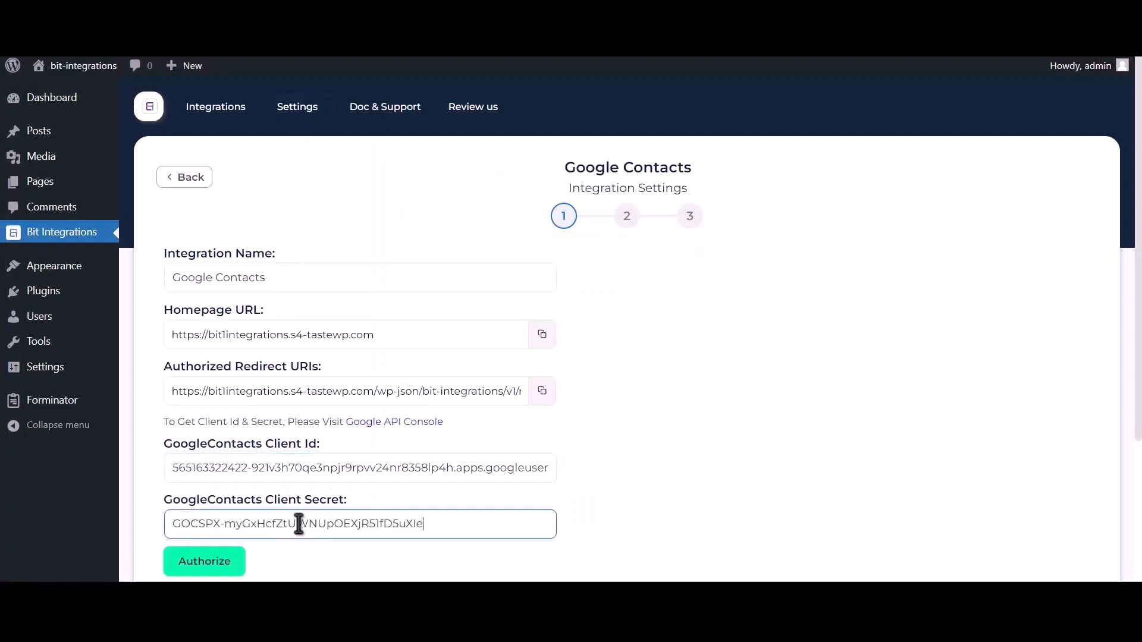
Step: Authorize with the Google account, proceeding past the unverified-app warning and granting contacts access
left_click(241, 560)
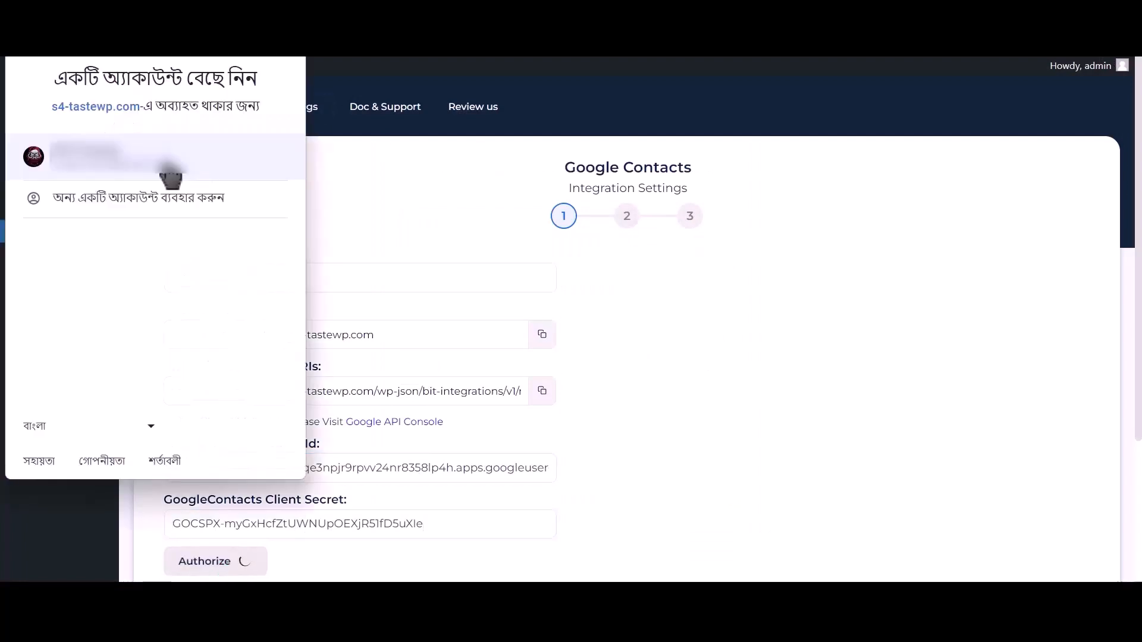
left_click(170, 174)
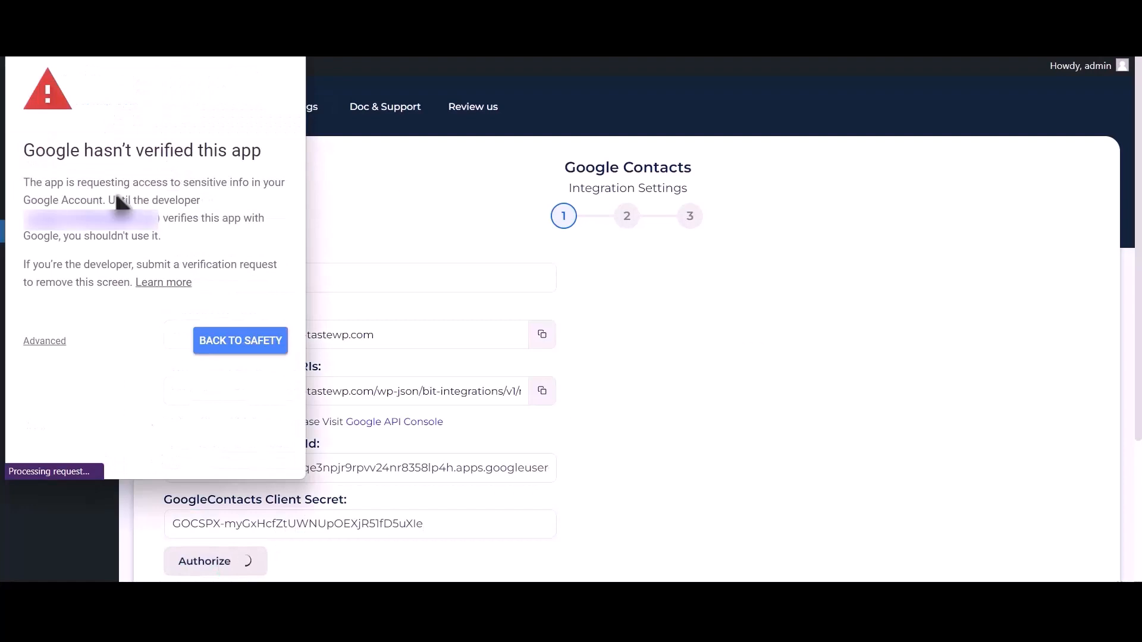
left_click(48, 343)
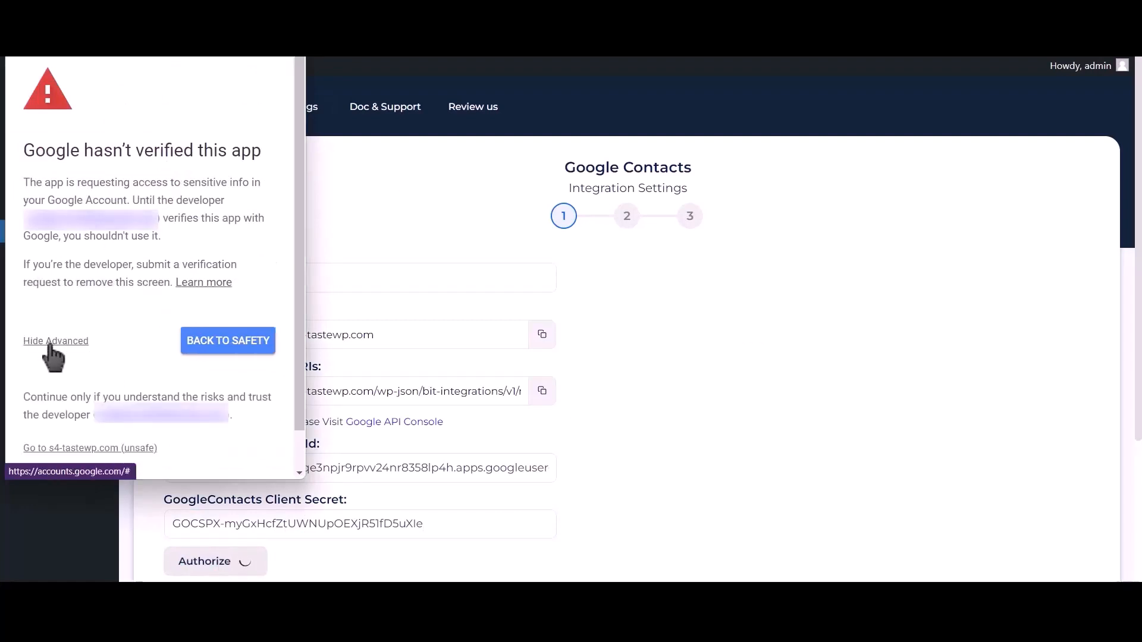
left_click(122, 451)
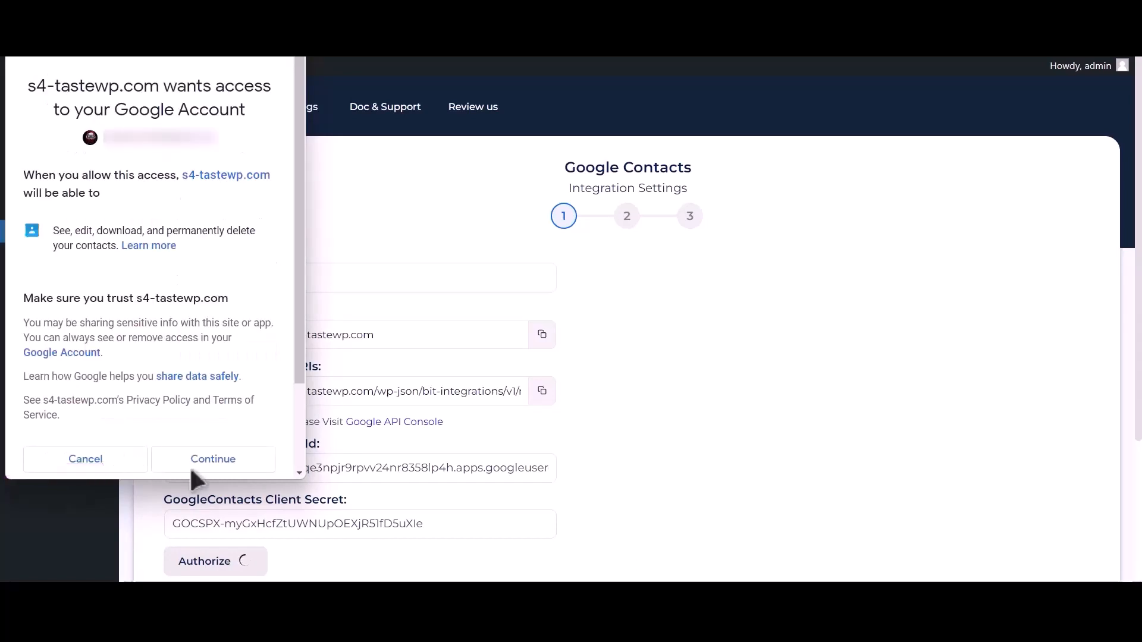
left_click(211, 461)
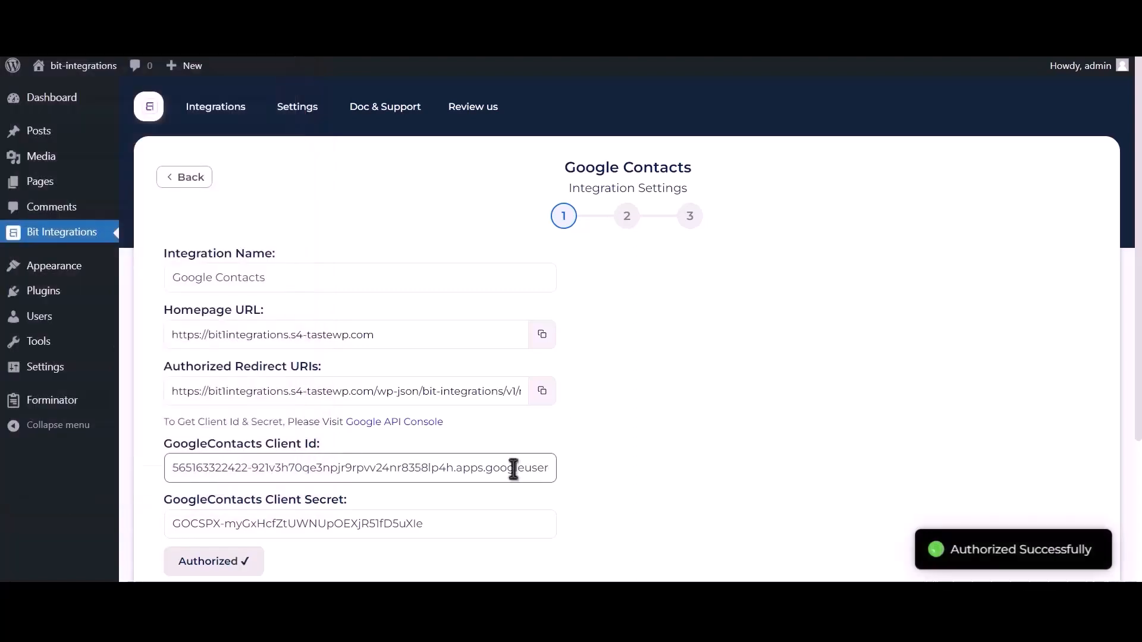
Step: Advance to field mapping and set the action to 'Create a contact'
left_click_drag(951, 548, 1087, 545)
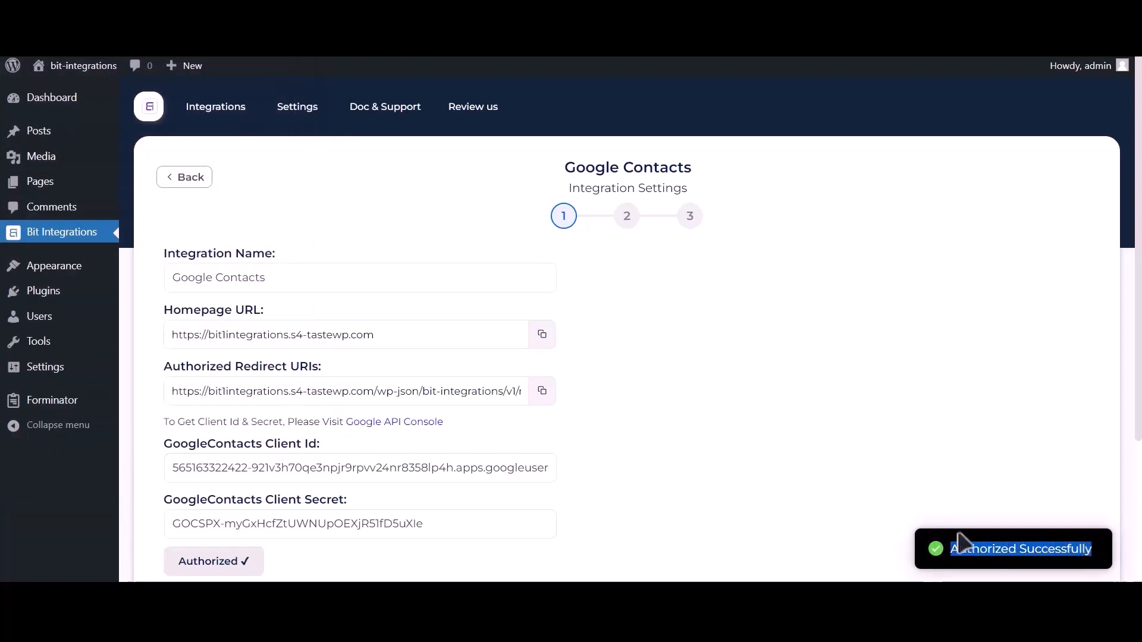
scroll(897, 529, "down", 3)
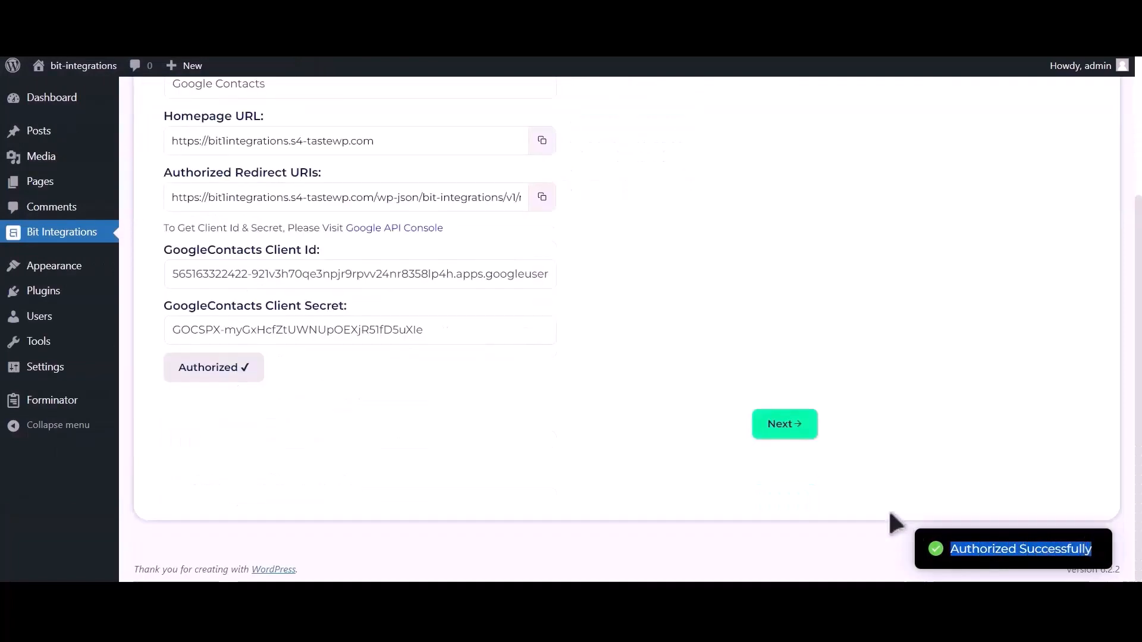
left_click(789, 433)
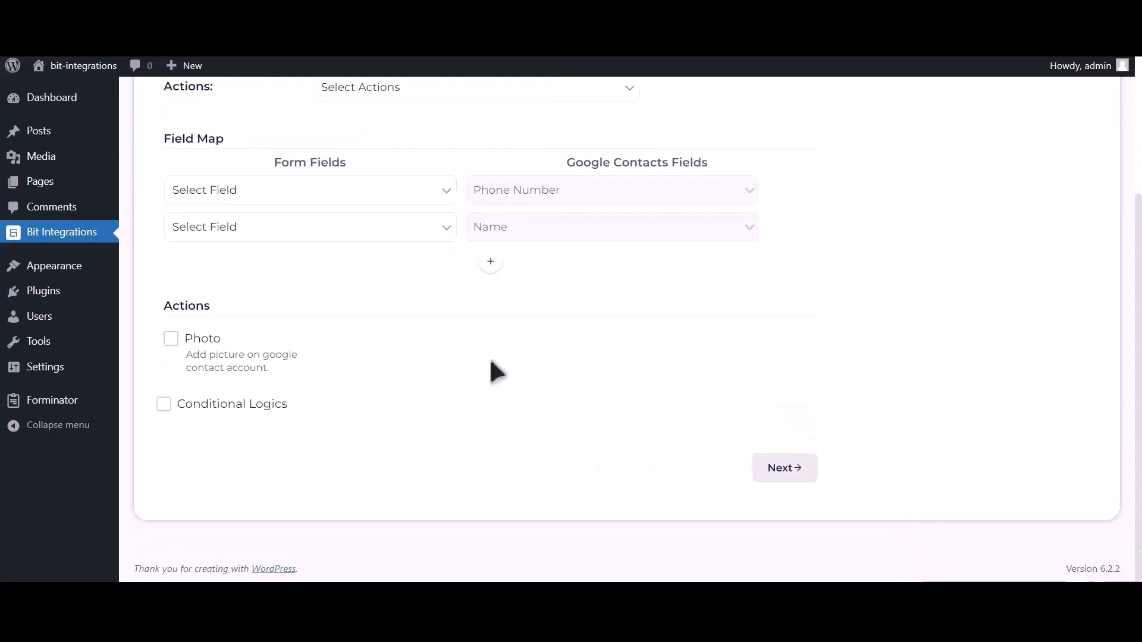
scroll(489, 356, "up", 2)
left_click(455, 220)
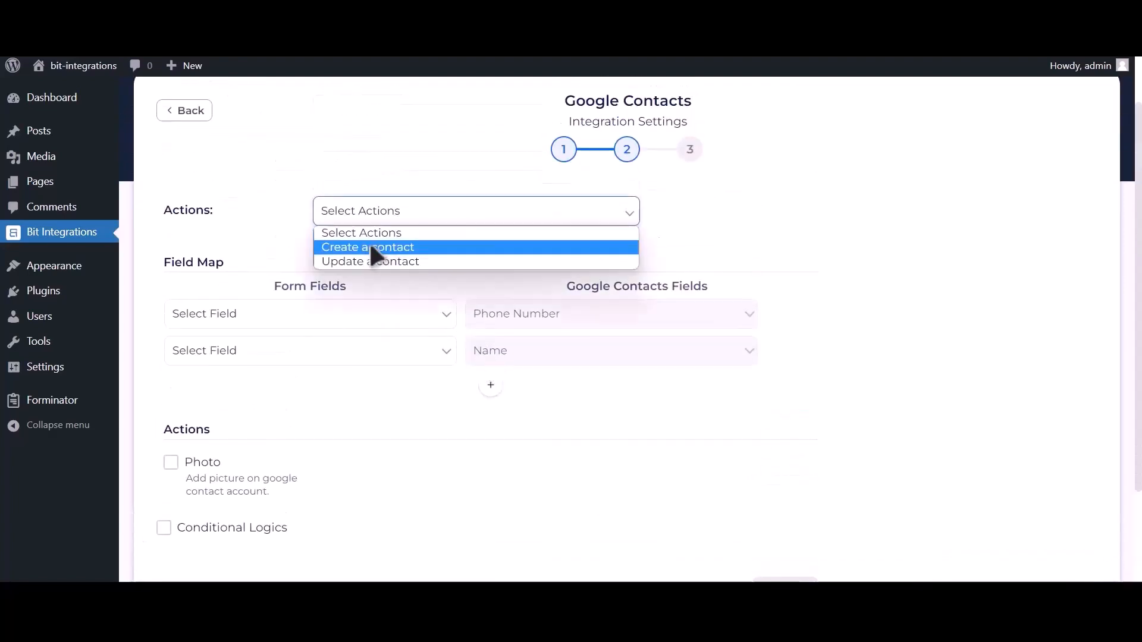
left_click(433, 247)
Step: Map Phone Number-1 to phone, Name-1 to name, and Email Address-1 to email
left_click(289, 319)
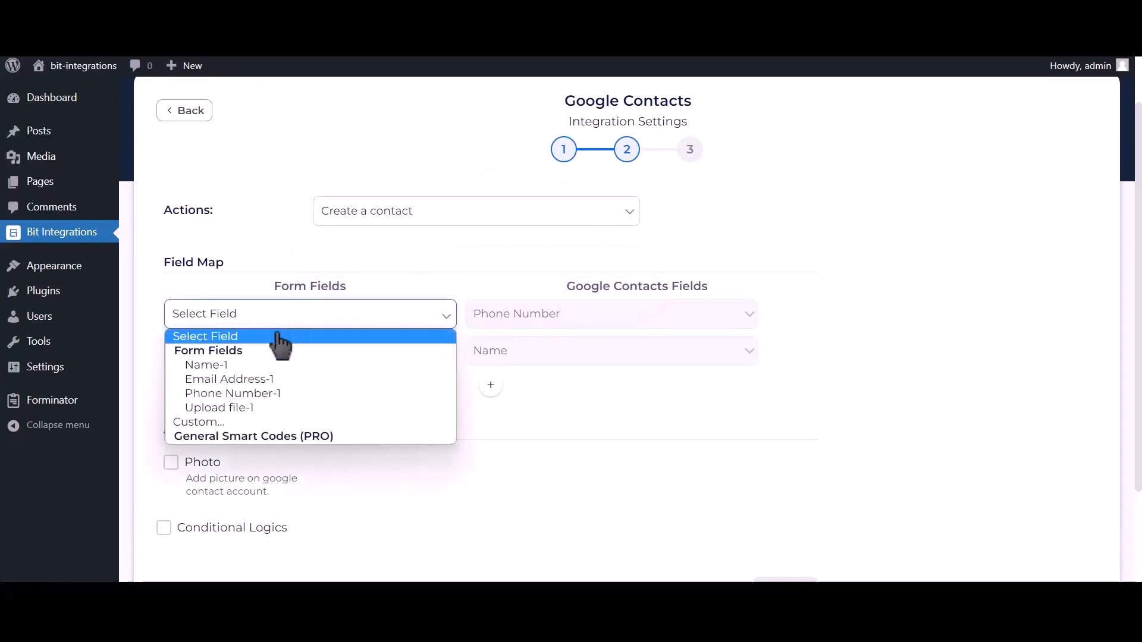
left_click(270, 397)
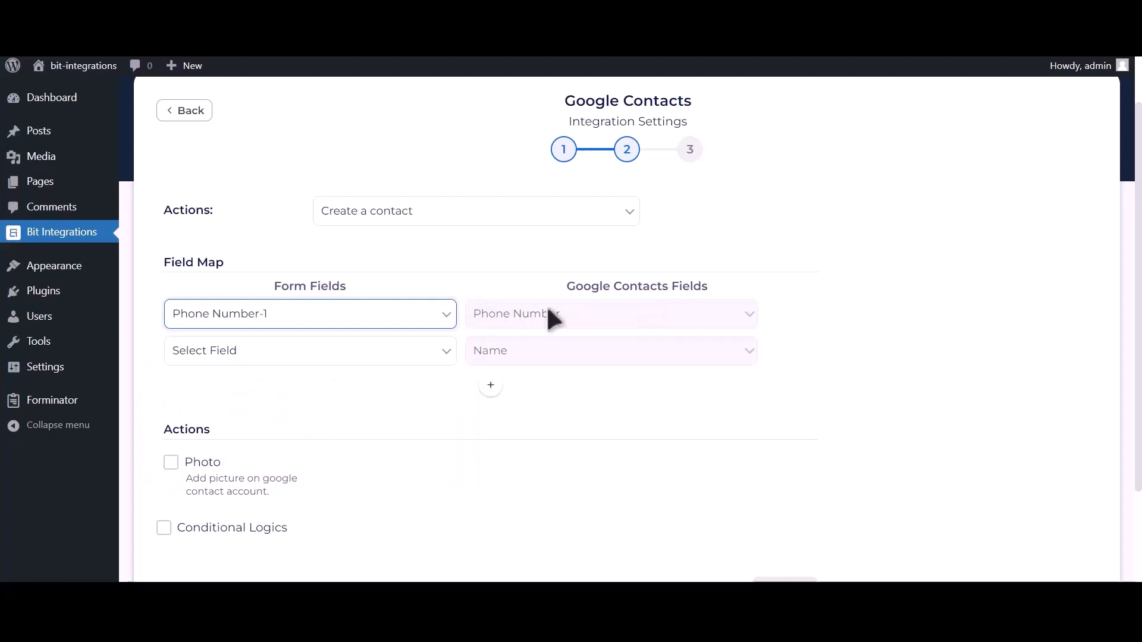
left_click(378, 351)
left_click(305, 401)
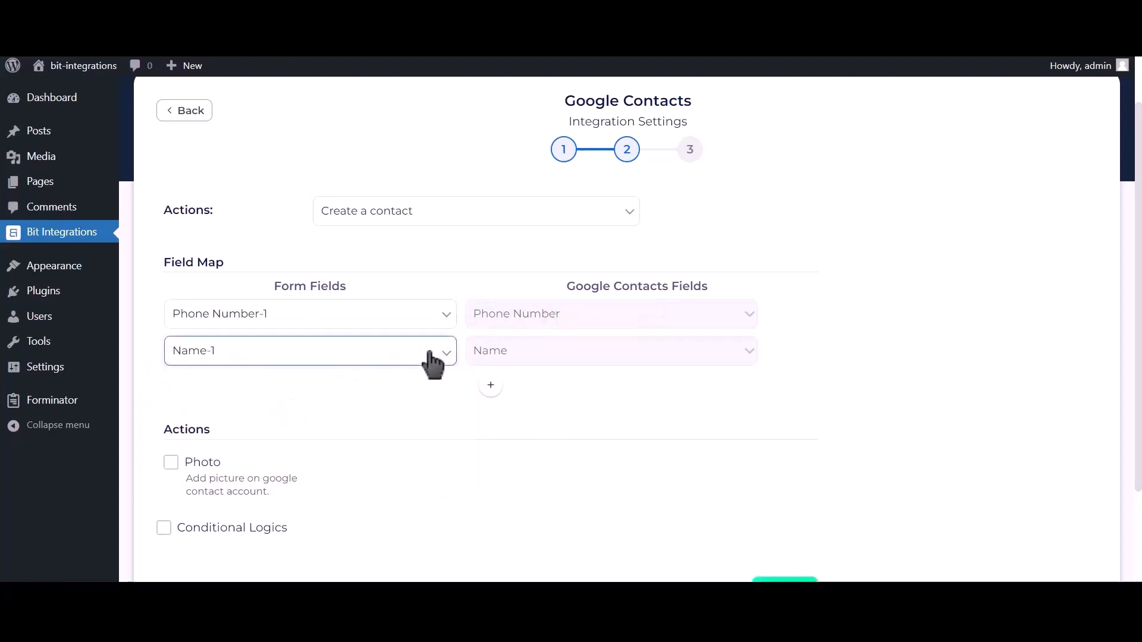
left_click(491, 388)
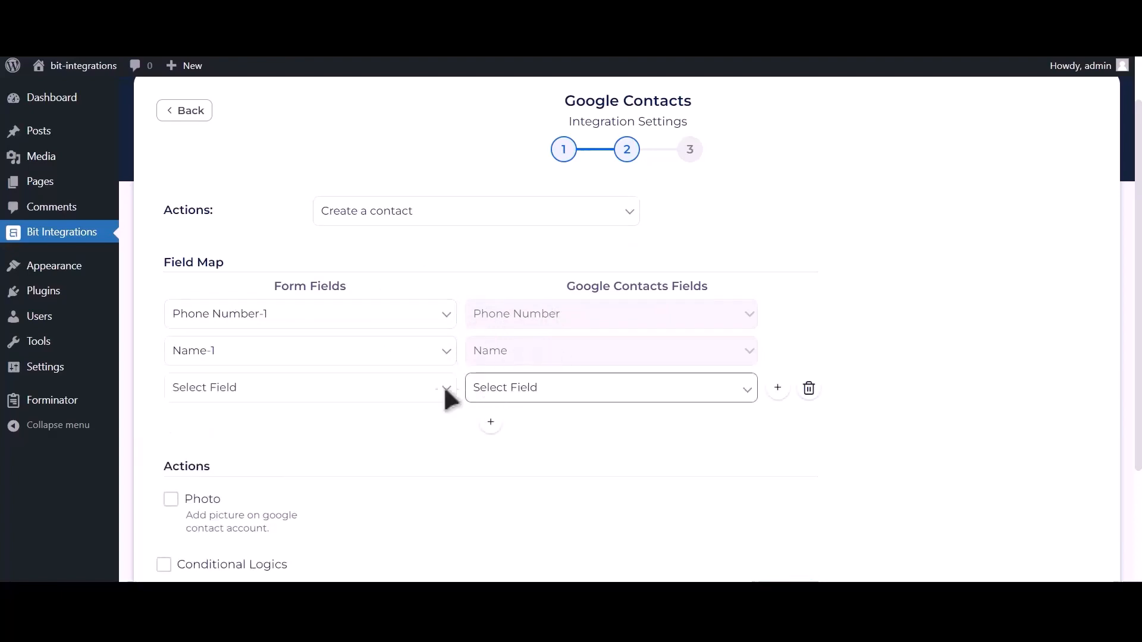
left_click(340, 389)
left_click(280, 453)
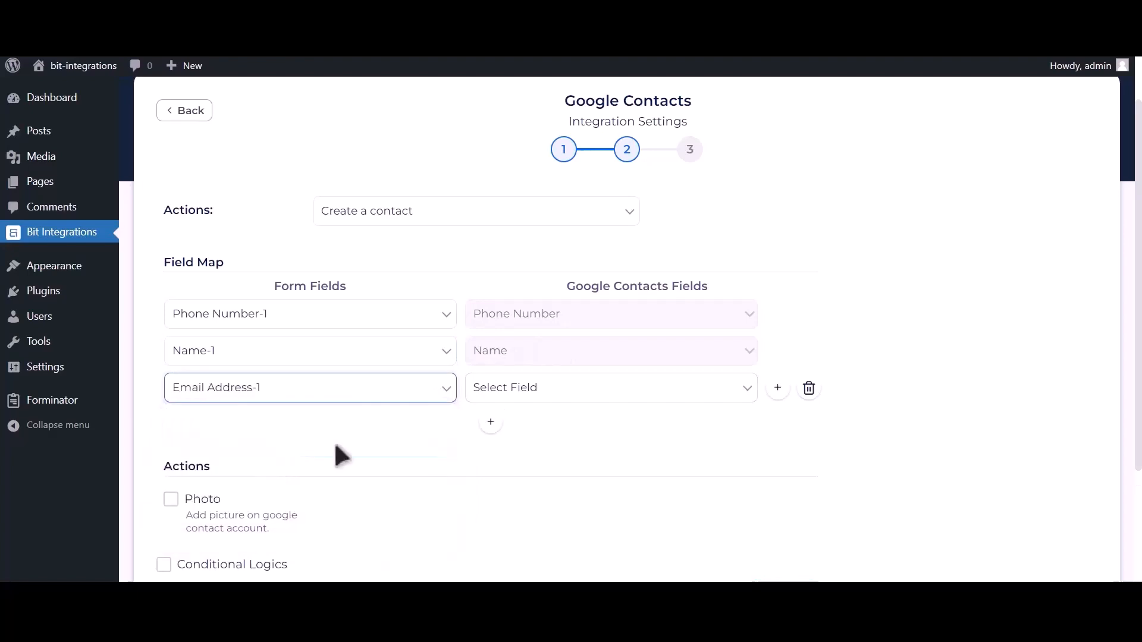
left_click(547, 392)
left_click(498, 494)
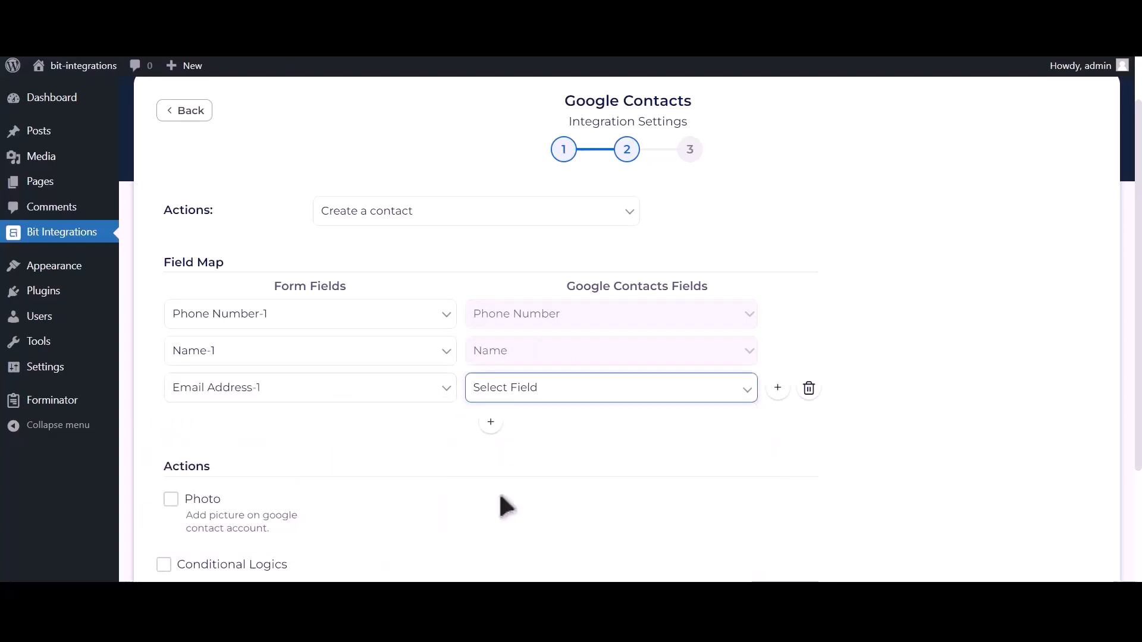
scroll(461, 451, "down", 2)
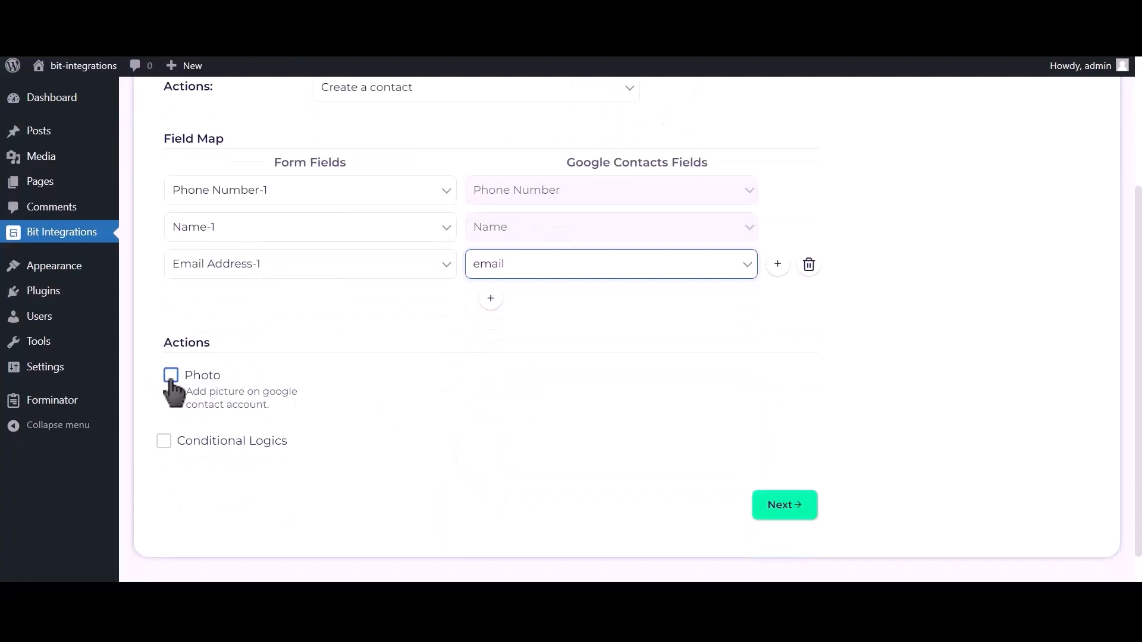
Step: Enable Photo and use Upload file-1 as the contact photo
left_click(171, 382)
left_click(528, 335)
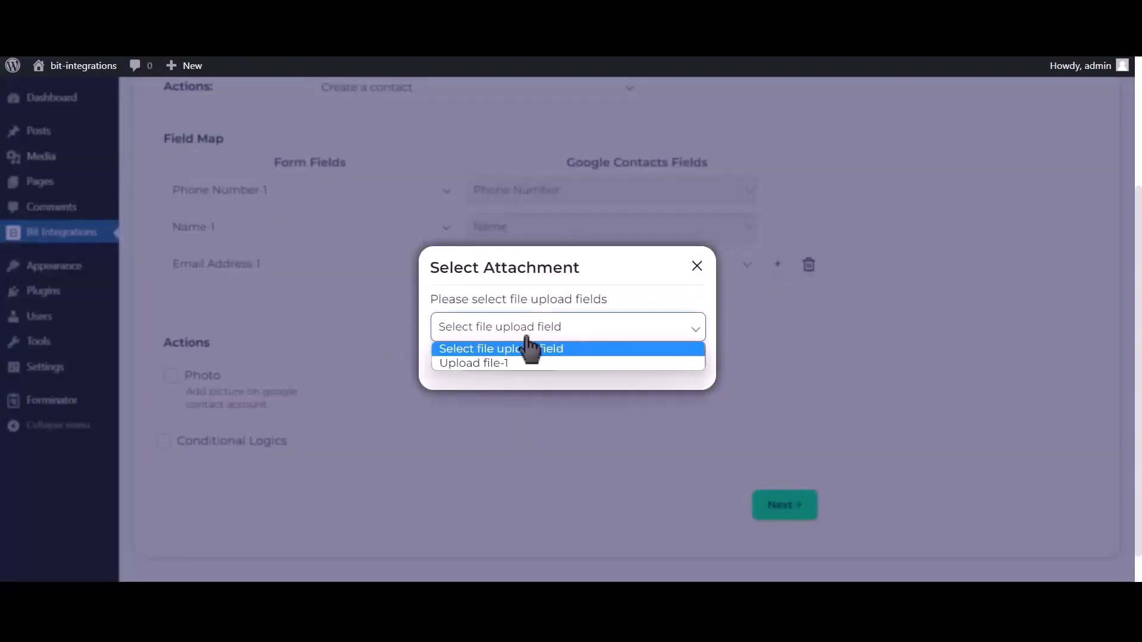
left_click(505, 363)
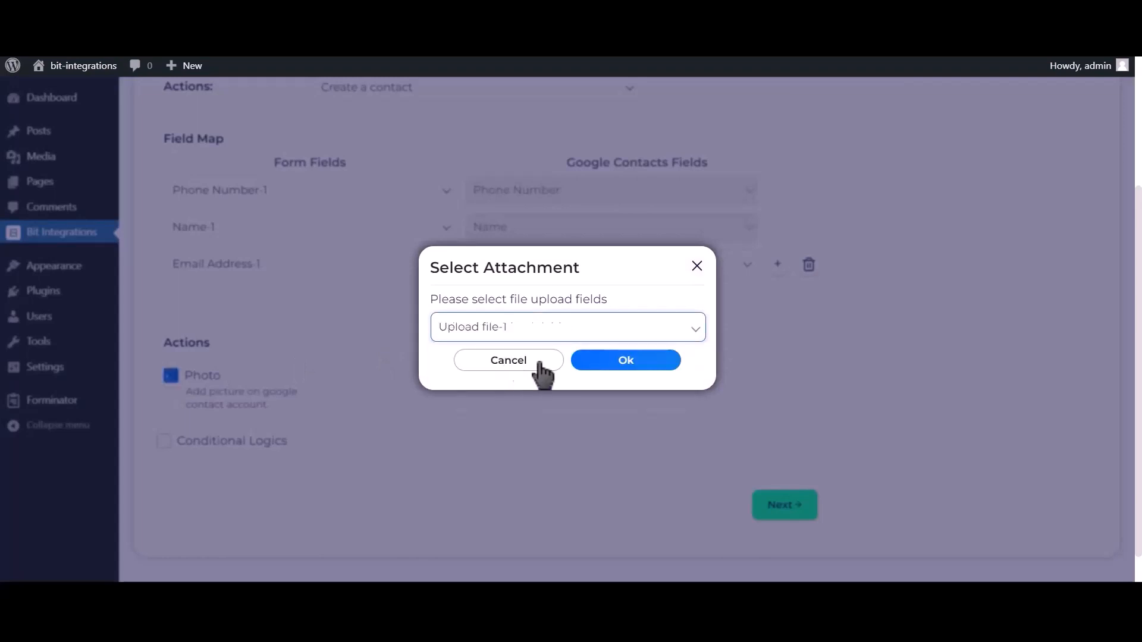
left_click(638, 360)
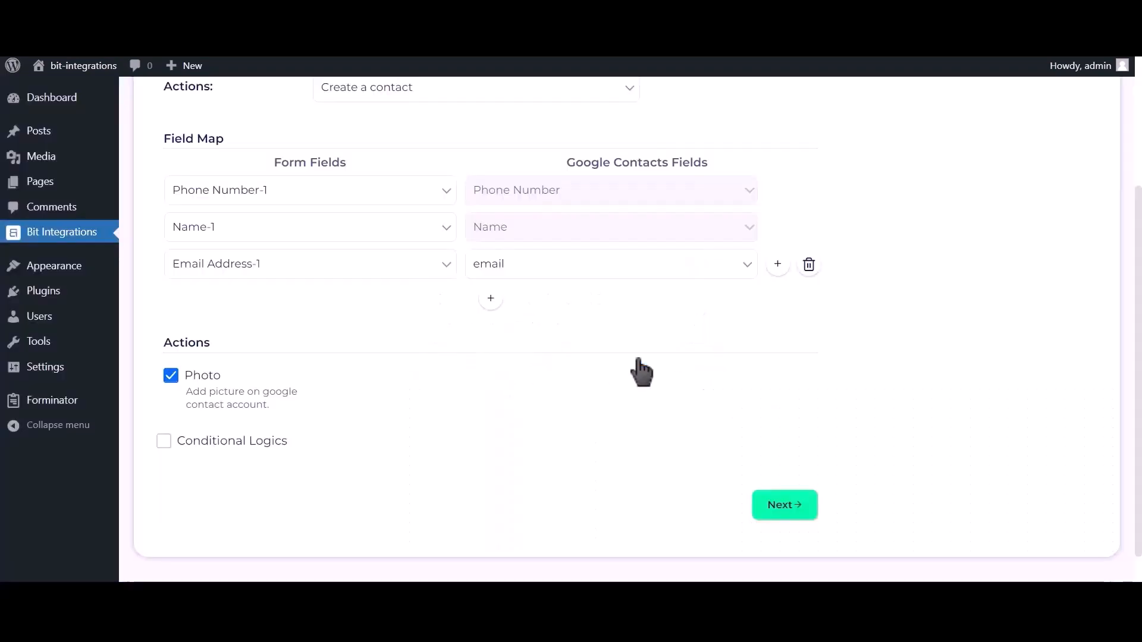
Step: Leave Conditional Logics off, then finish and save the integration
left_click(246, 443)
scroll(248, 451, "down", 2)
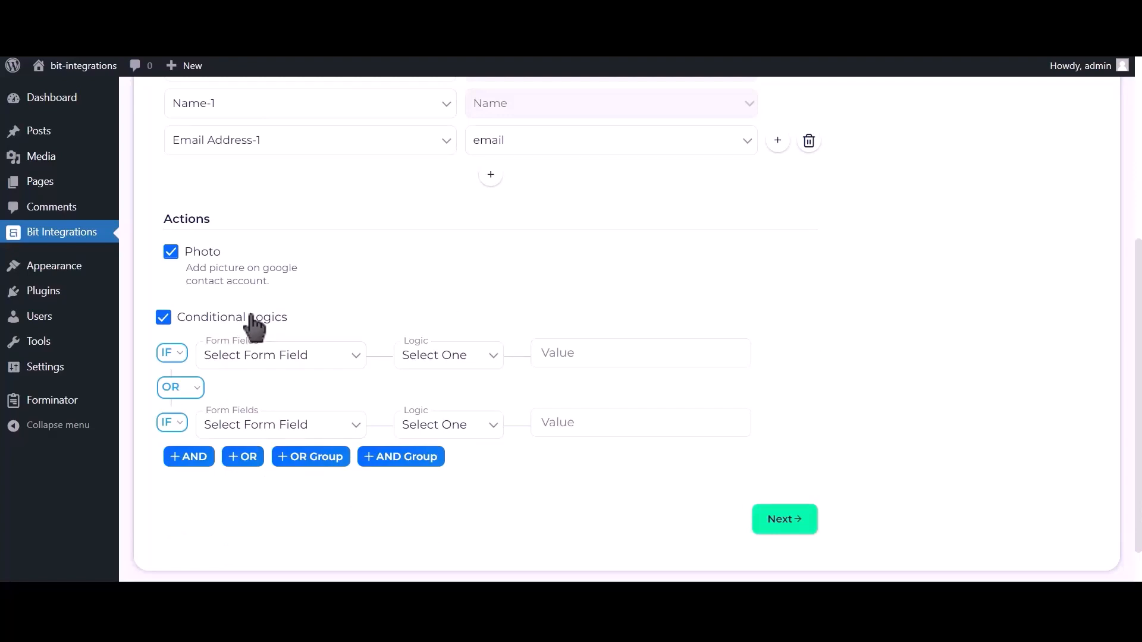
left_click(254, 324)
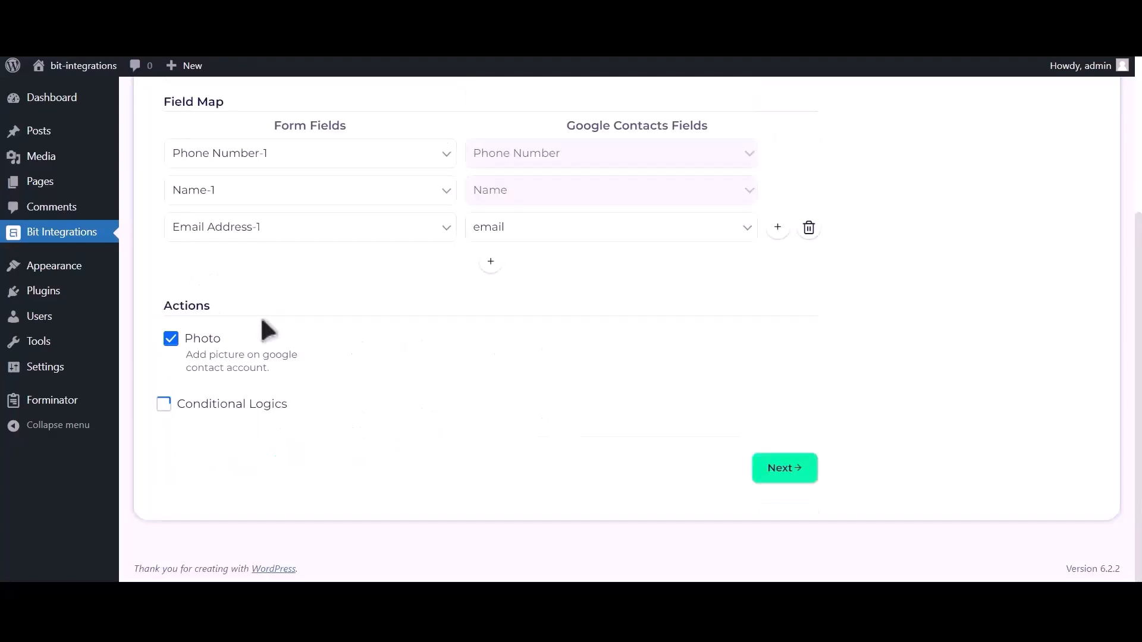
left_click(793, 475)
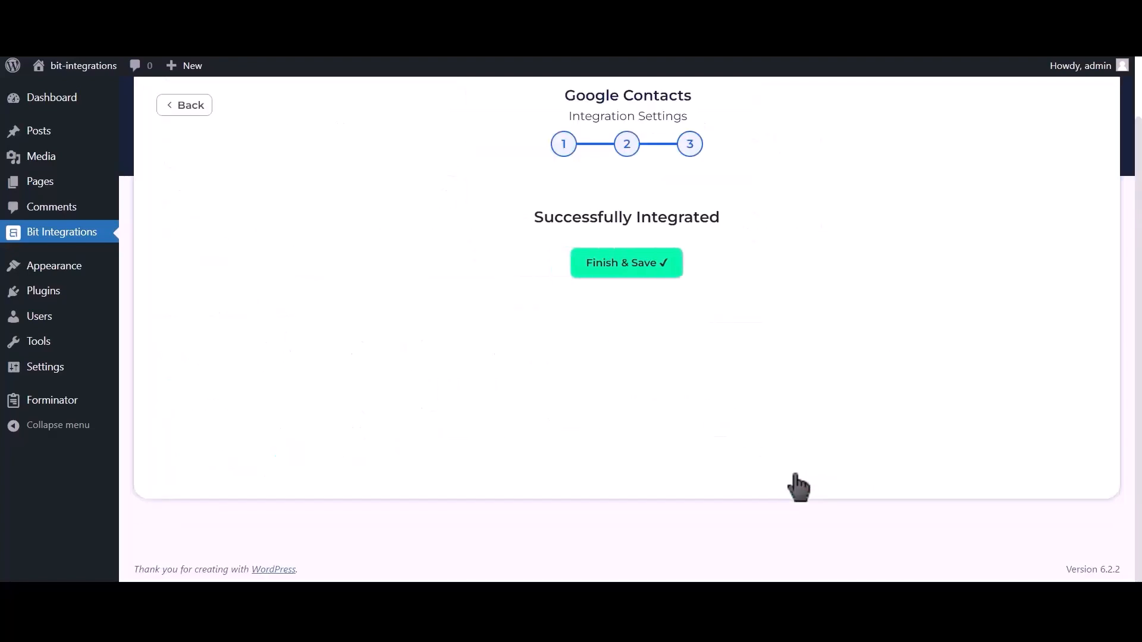
left_click(636, 274)
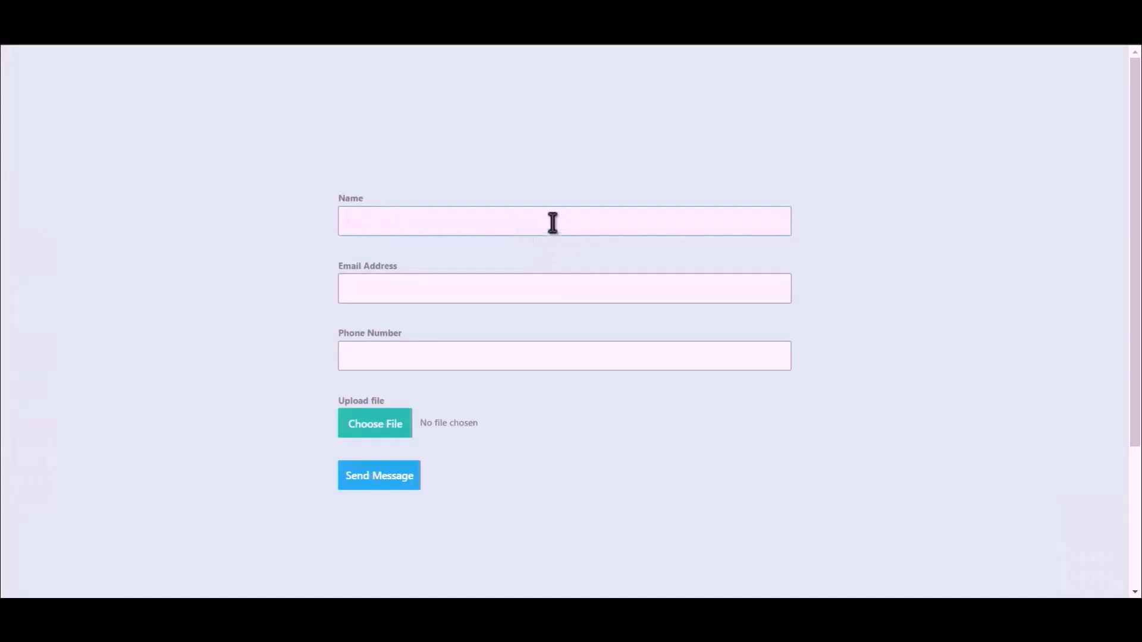
Step: Fill the form with the name 'Bit Integration', a test e-mail address and a phone number
type("Bit Integrations")
left_click(553, 286)
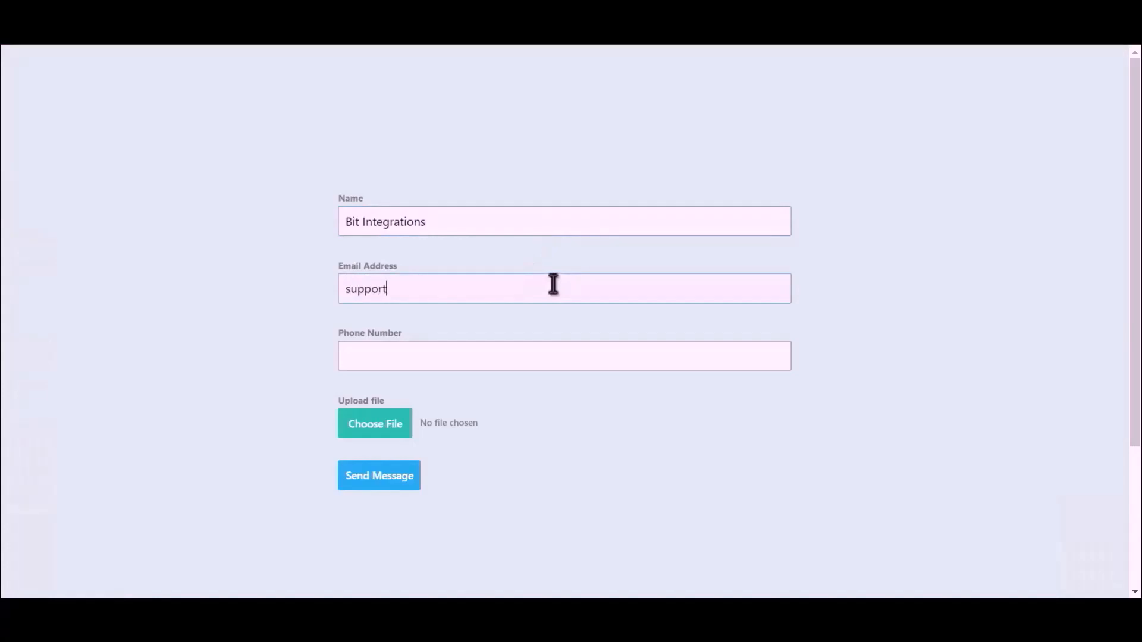
left_click(498, 360)
type("444555")
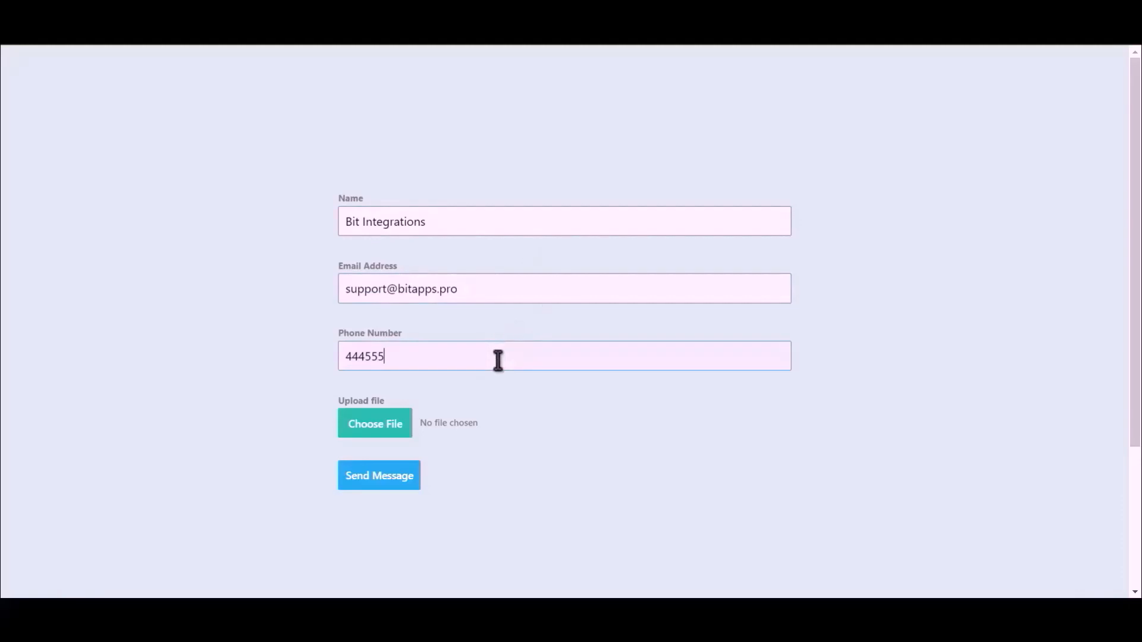
type("666")
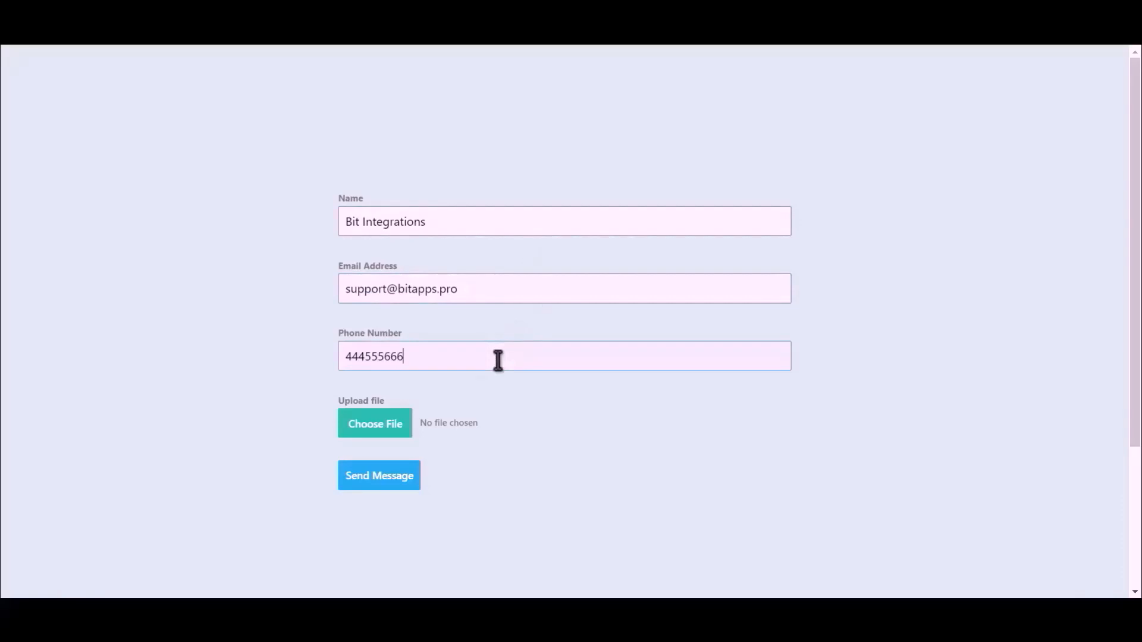
left_click(355, 433)
Step: Attach the Bit Integrations image, submit the form, and open the new contact in refreshed Google Contacts
double_click(162, 134)
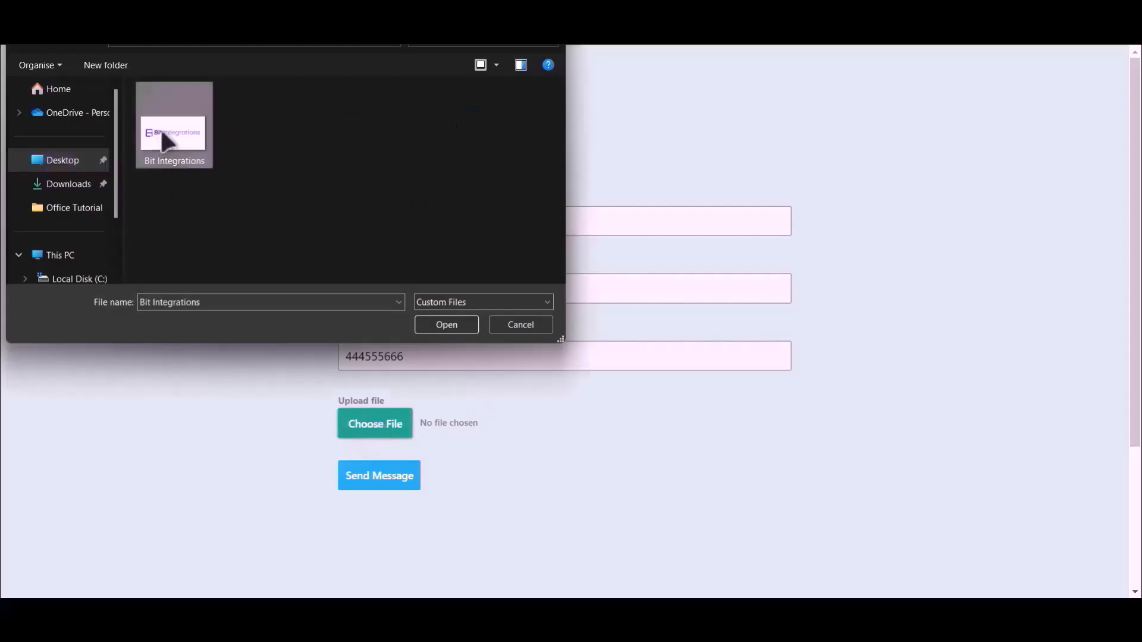
left_click(380, 492)
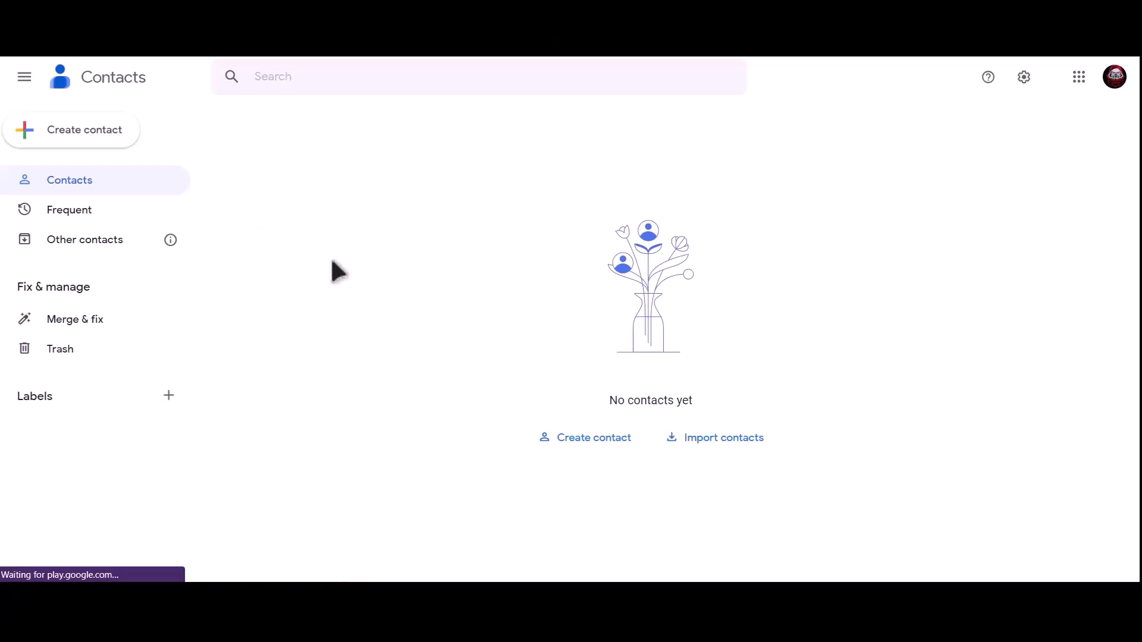
key("F5")
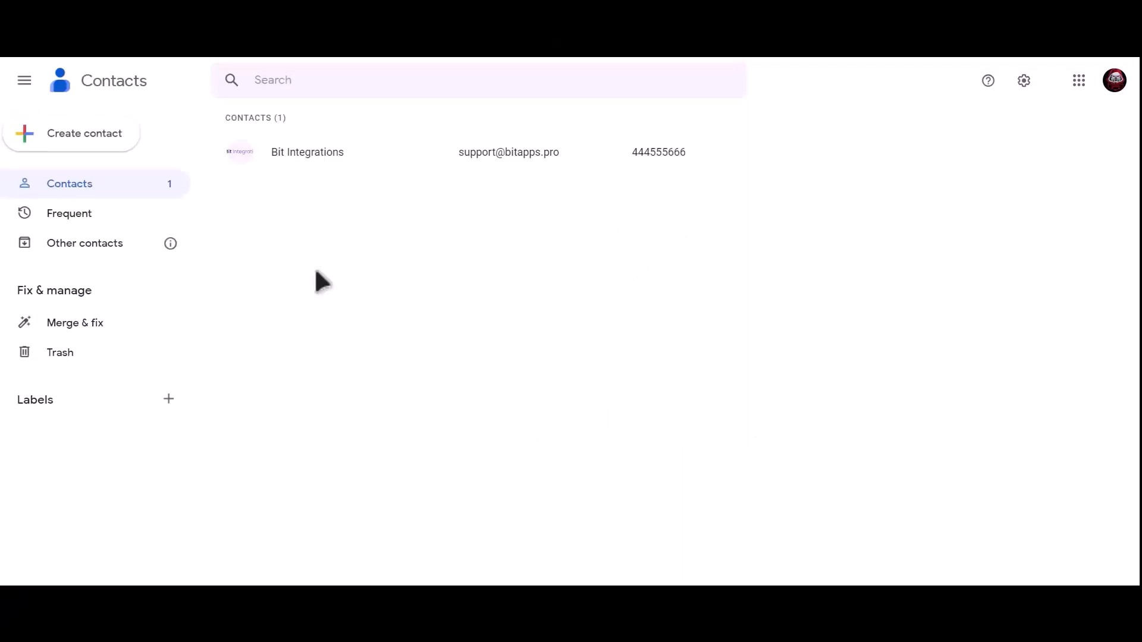
left_click(357, 154)
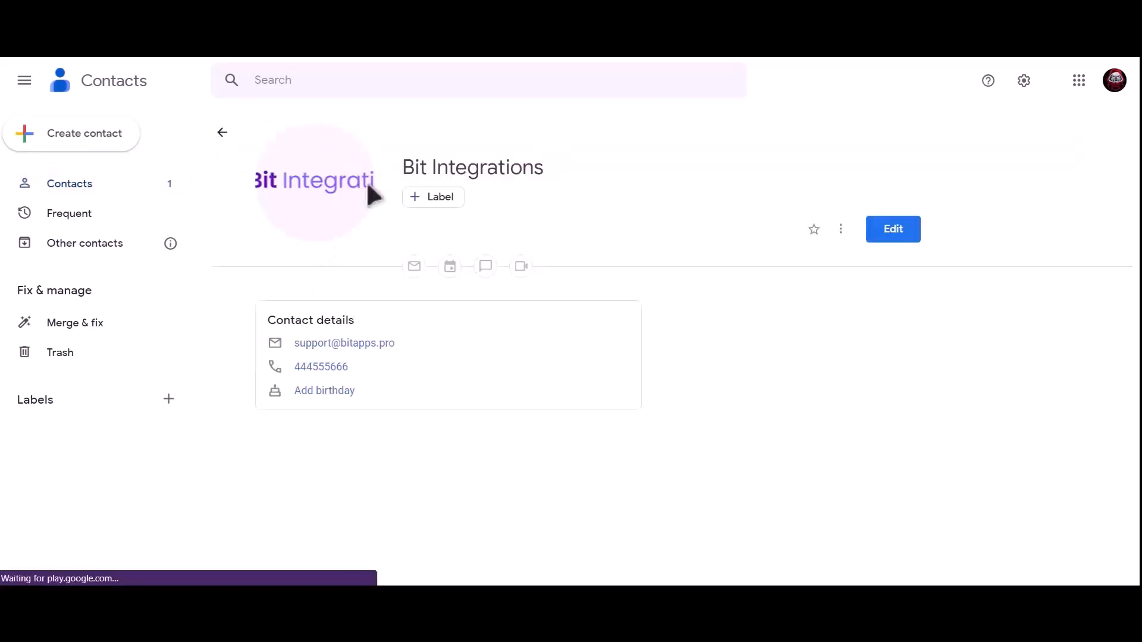